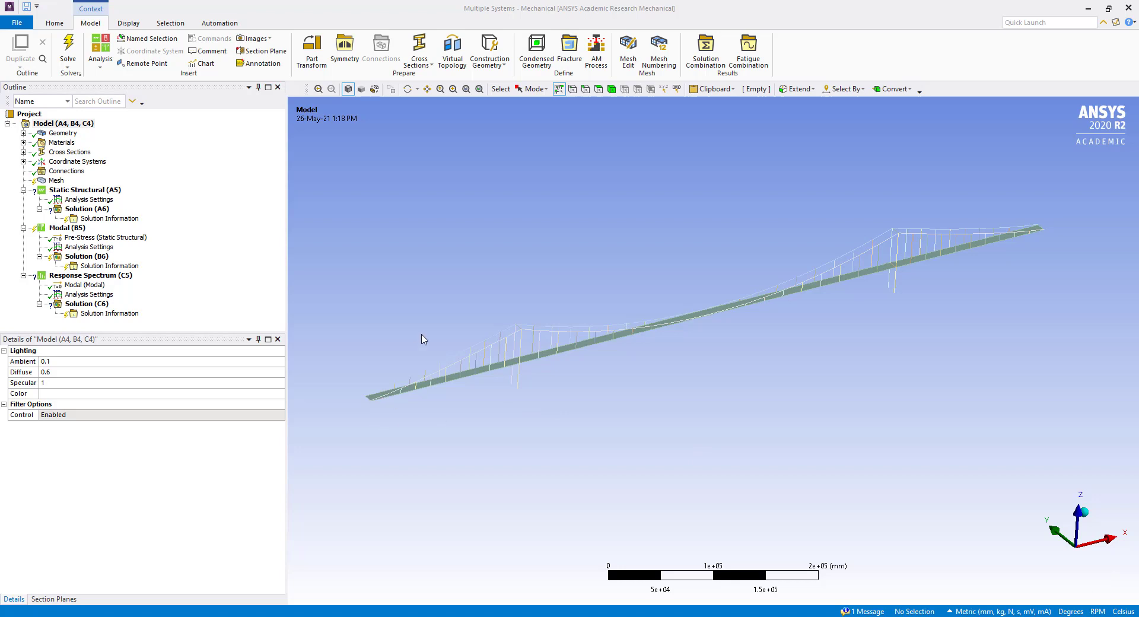
Set the unit system to Metric (m, kg, N, s, V, A) and select the Mesh branch.
{"action": "left_click", "coordinate": [1088, 8]}
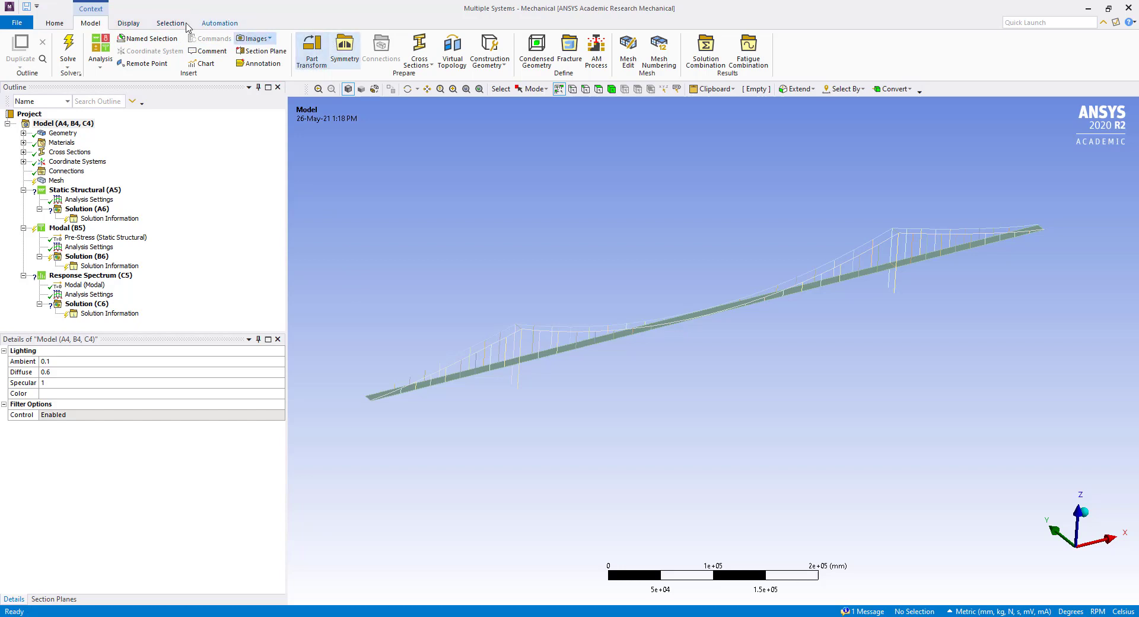
{"action": "left_click", "coordinate": [55, 24]}
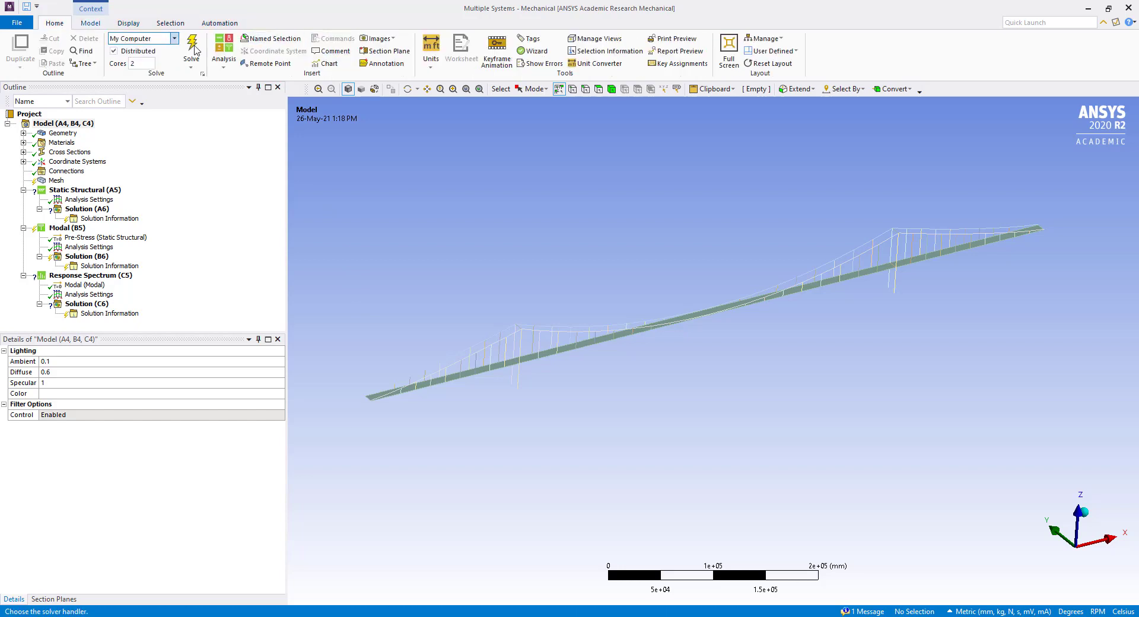
{"action": "left_click", "coordinate": [431, 56]}
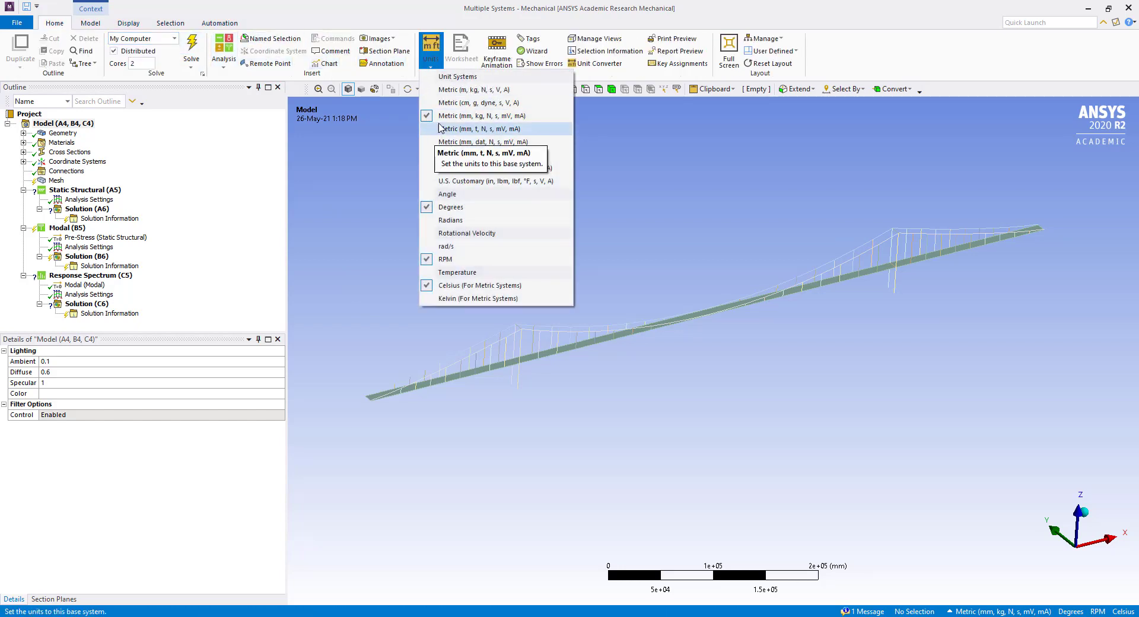
{"action": "left_click", "coordinate": [456, 90]}
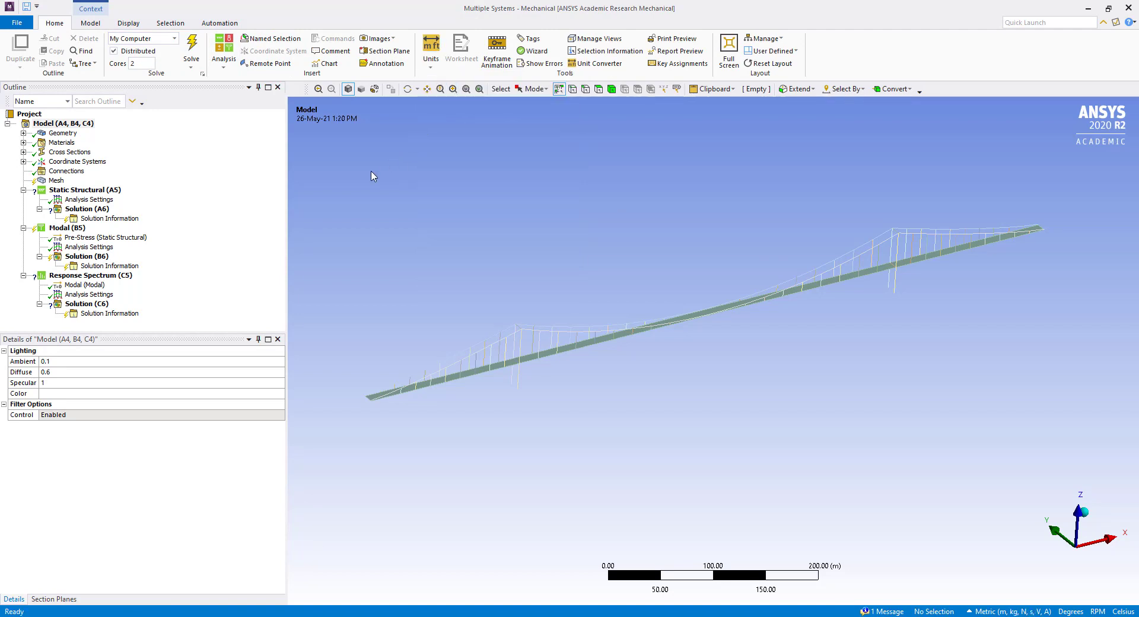
{"action": "left_click", "coordinate": [432, 63]}
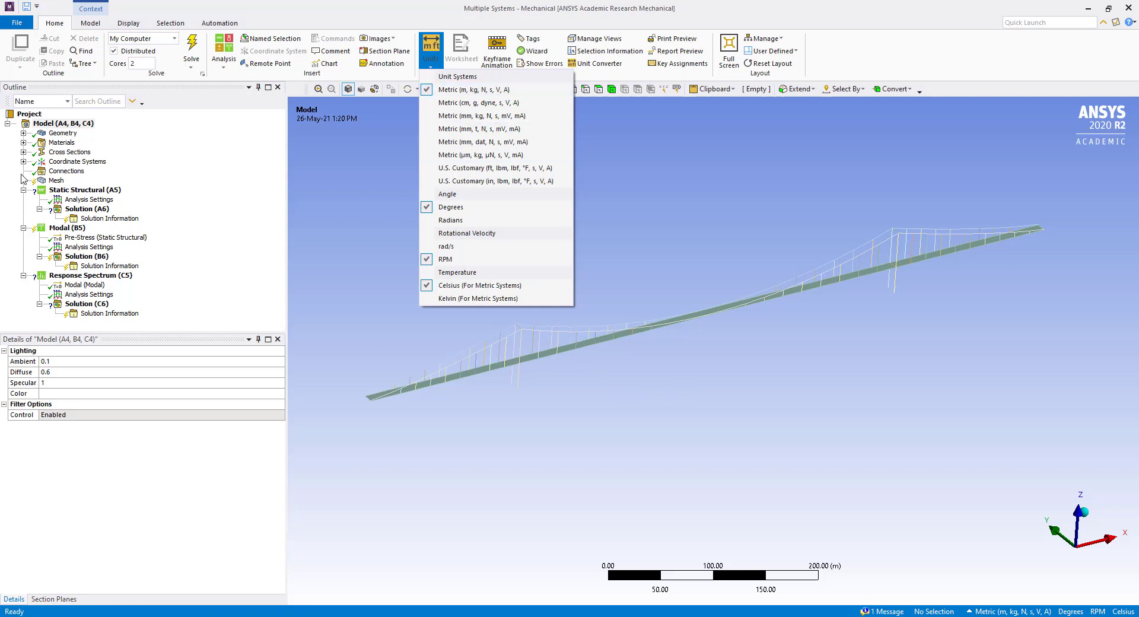
{"action": "left_click", "coordinate": [57, 181]}
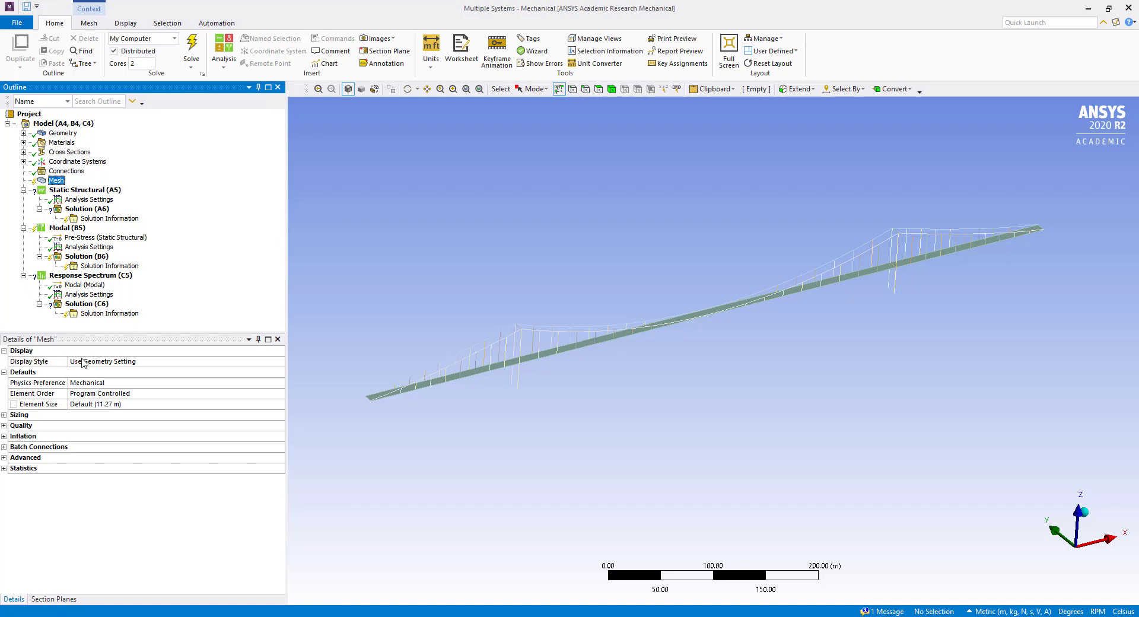
Widen the Mesh details and set the Sizing Defeature Size to 0.5 m.
{"action": "left_click", "coordinate": [4, 415]}
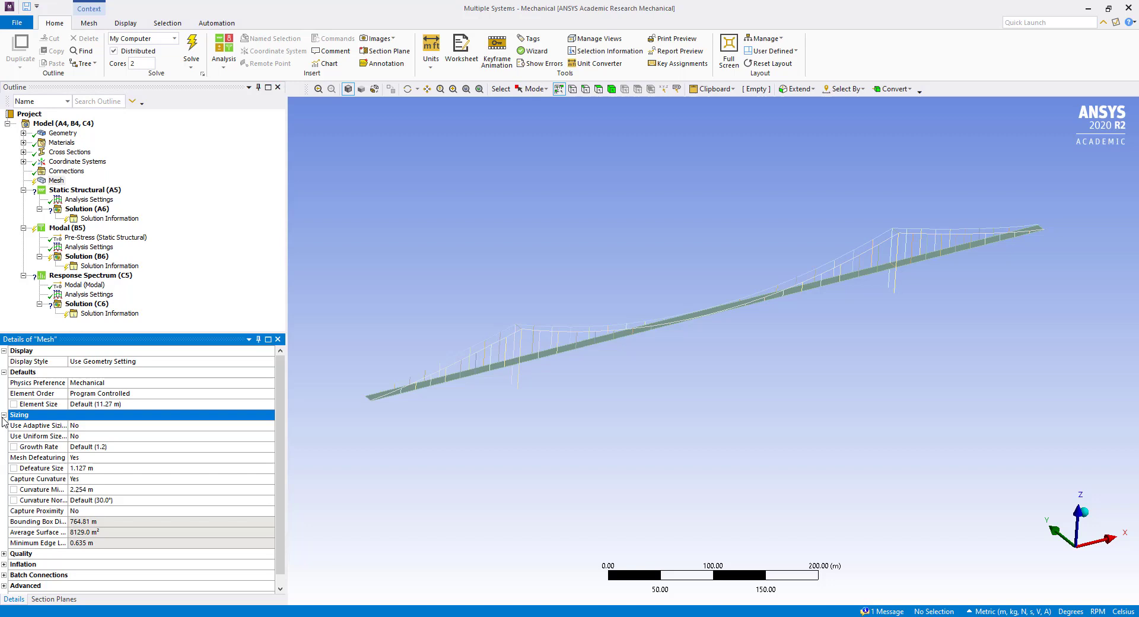
{"action": "left_click_drag", "start_coordinate": [68, 433], "coordinate": [105, 433]}
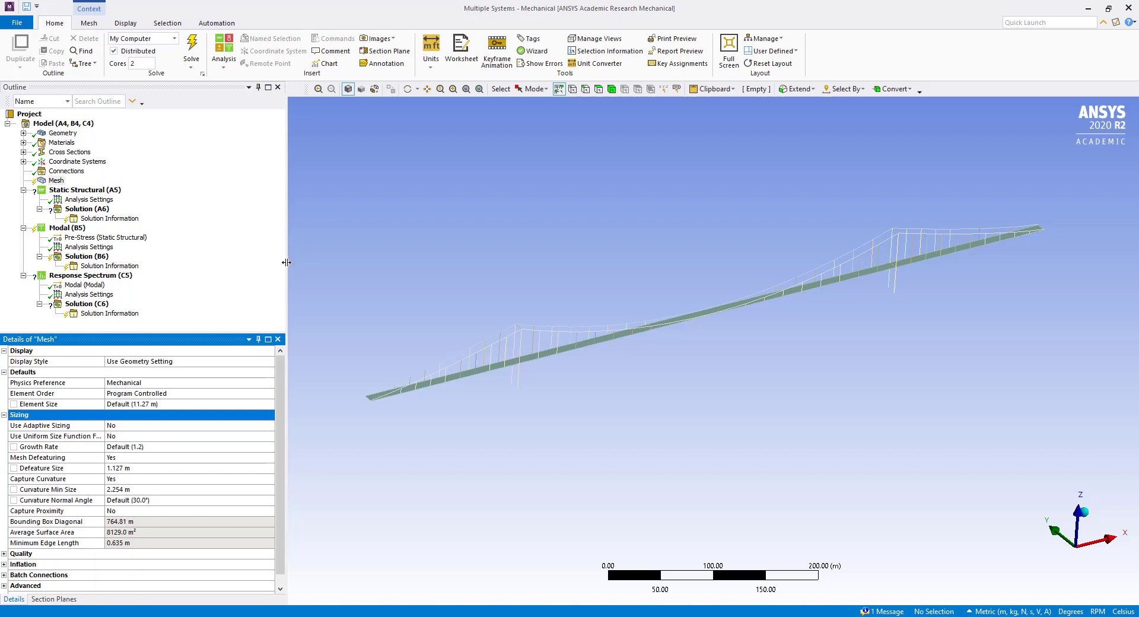
{"action": "left_click_drag", "start_coordinate": [286, 262], "coordinate": [224, 264]}
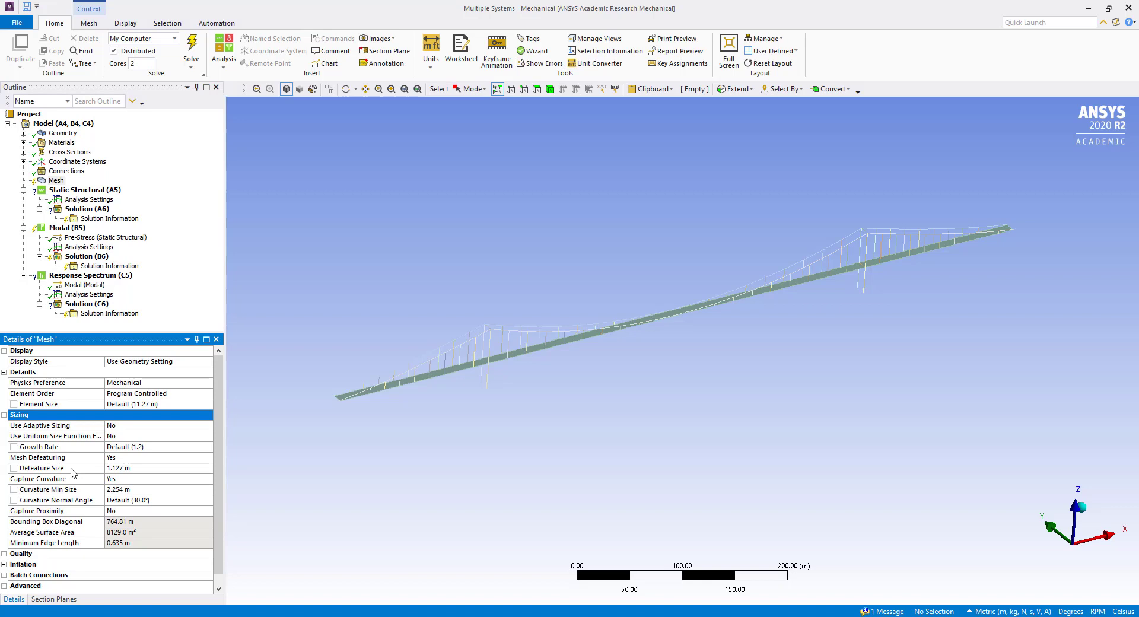
{"action": "left_click", "coordinate": [129, 468]}
{"action": "type", "text": "0.5"}
{"action": "key", "text": "Return"}
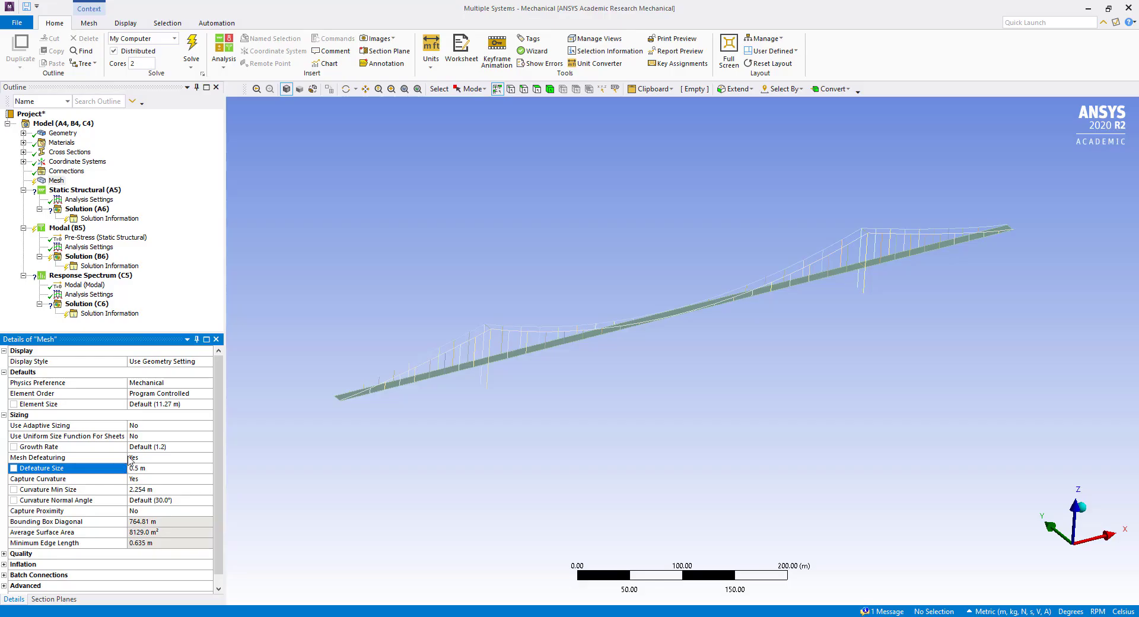
Insert a Fixed Support into the Static Structural analysis.
{"action": "right_click", "coordinate": [83, 190]}
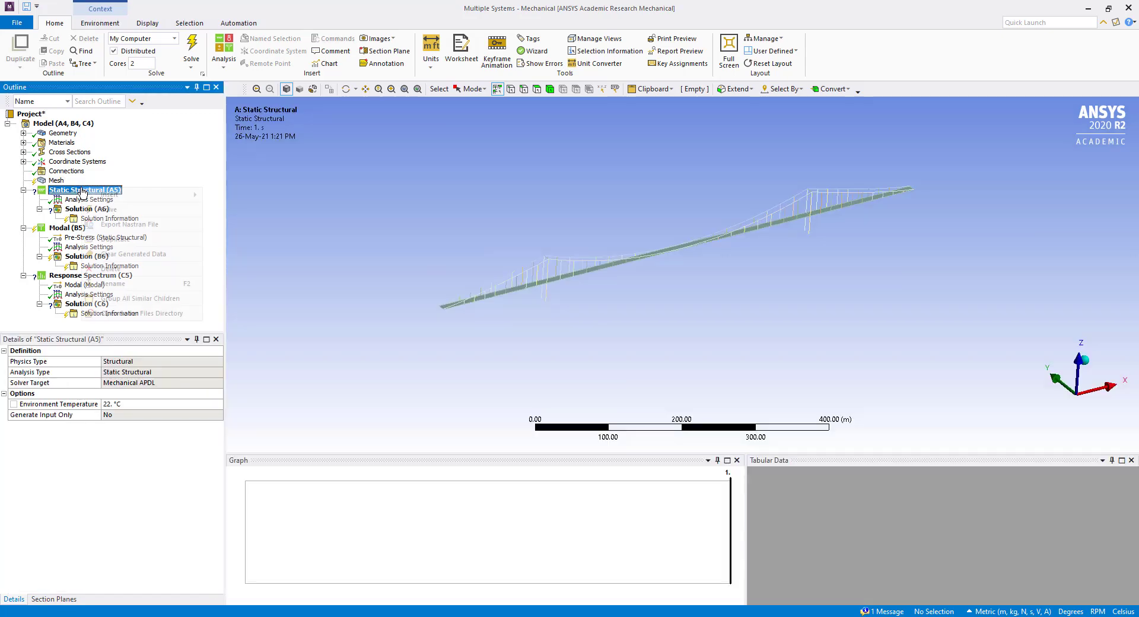
{"action": "mouse_move", "coordinate": [111, 199]}
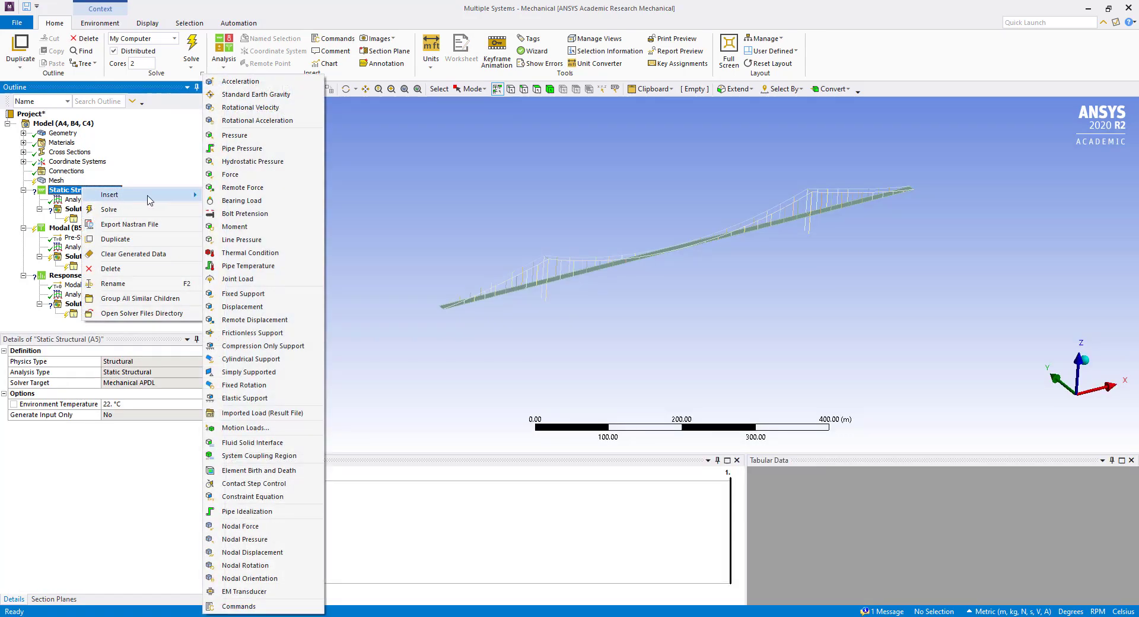
{"action": "left_click", "coordinate": [241, 294]}
{"action": "scroll", "coordinate": [532, 287], "scroll_direction": "up", "scroll_amount": 5}
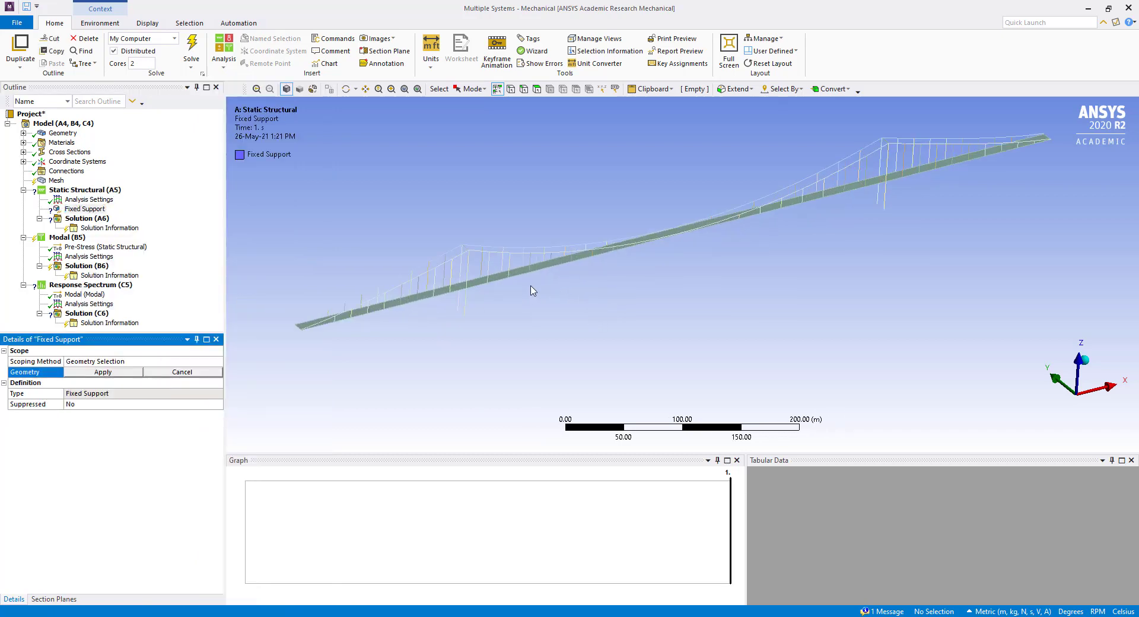
{"action": "middle_click_drag", "start_coordinate": [496, 292], "coordinate": [724, 239], "text": "ctrl"}
{"action": "scroll", "coordinate": [496, 370], "scroll_direction": "up", "scroll_amount": 3}
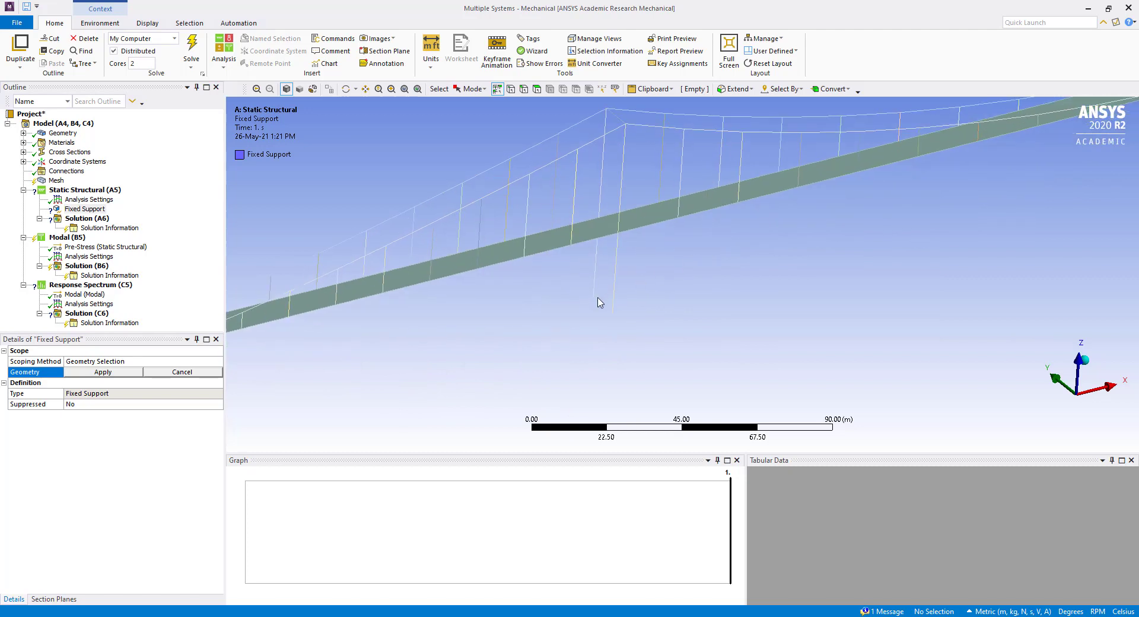
Apply the Fixed Support to four hanger-end vertices below the bridge deck.
{"action": "left_click", "coordinate": [593, 302]}
{"action": "left_click", "coordinate": [593, 304]}
{"action": "left_click", "coordinate": [593, 297]}
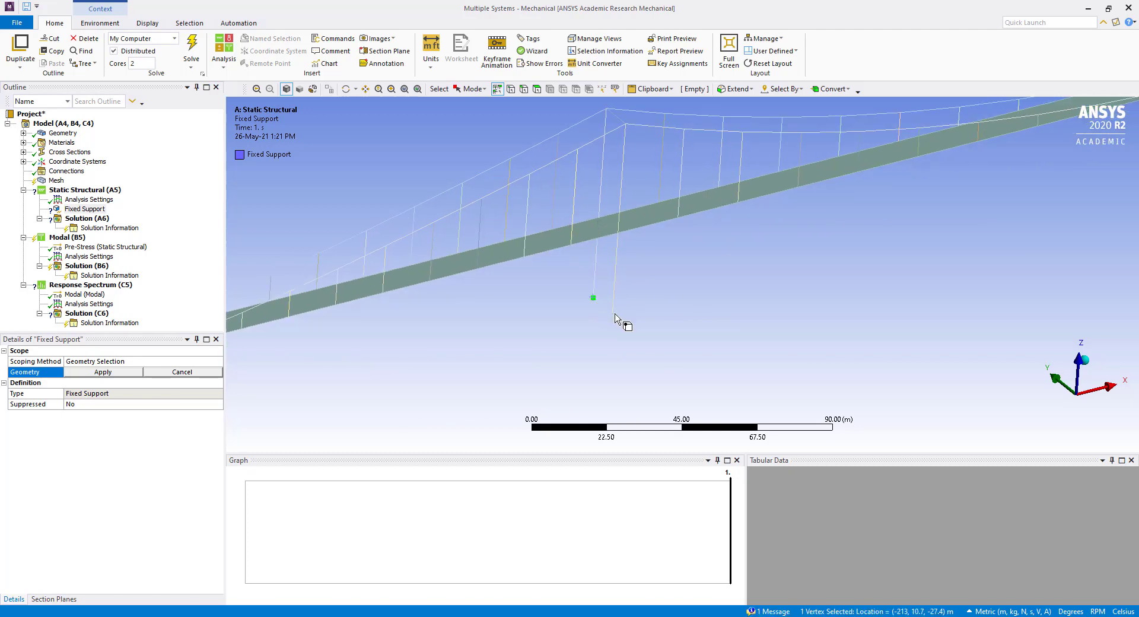
{"action": "left_click", "coordinate": [612, 313], "text": "ctrl"}
{"action": "middle_click_drag", "start_coordinate": [823, 277], "coordinate": [686, 326]}
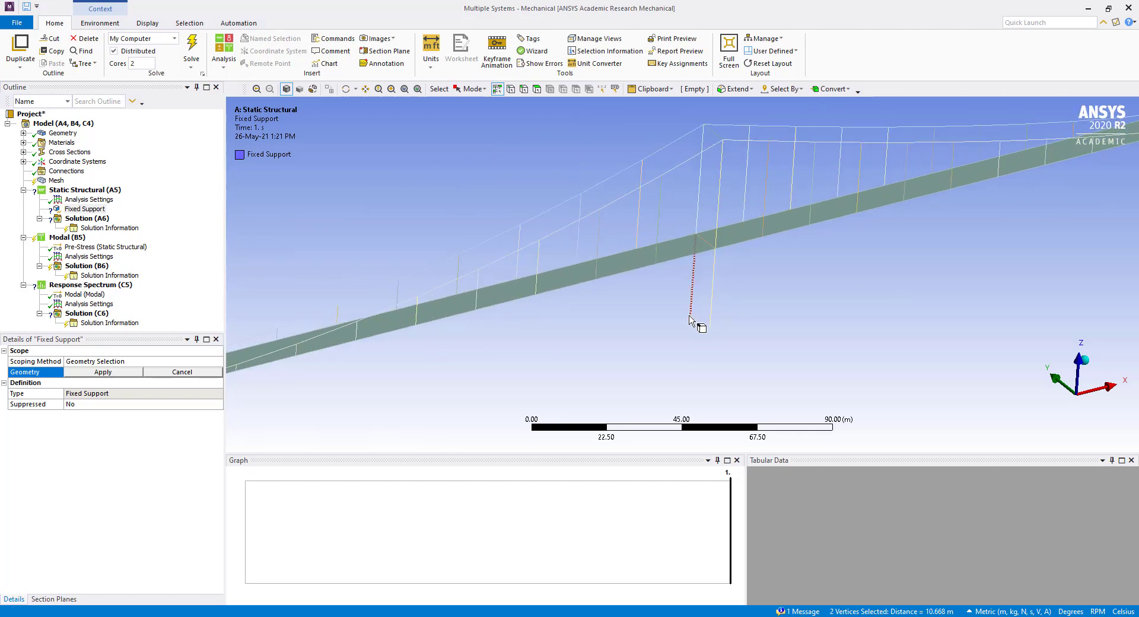
{"action": "left_click", "coordinate": [691, 315], "text": "ctrl"}
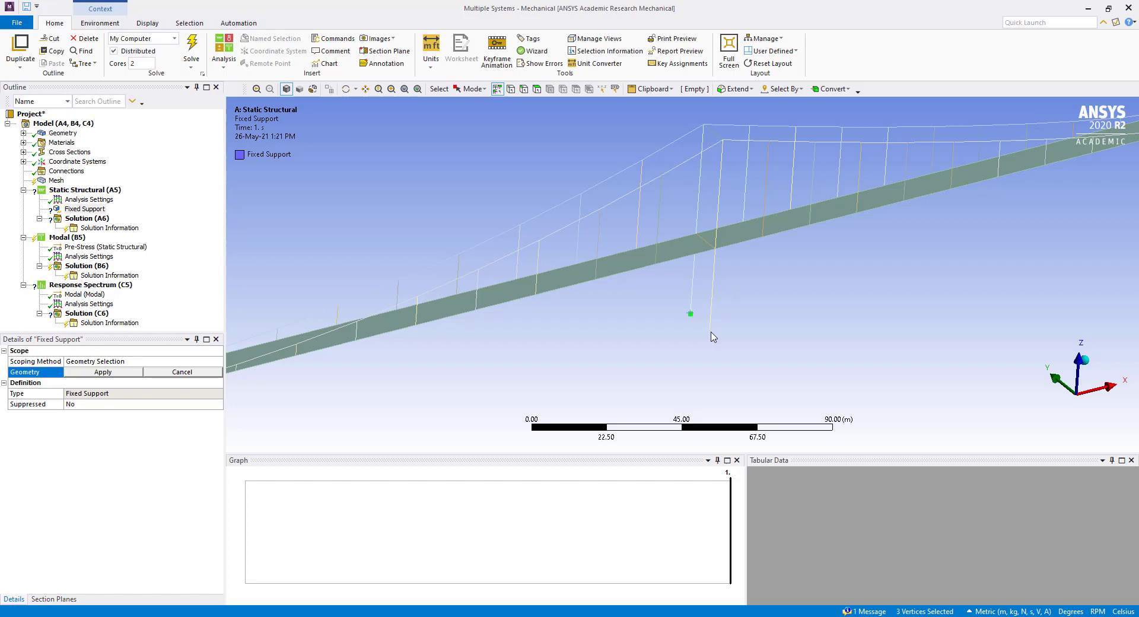
{"action": "left_click", "coordinate": [709, 330], "text": "ctrl"}
{"action": "left_click", "coordinate": [102, 372]}
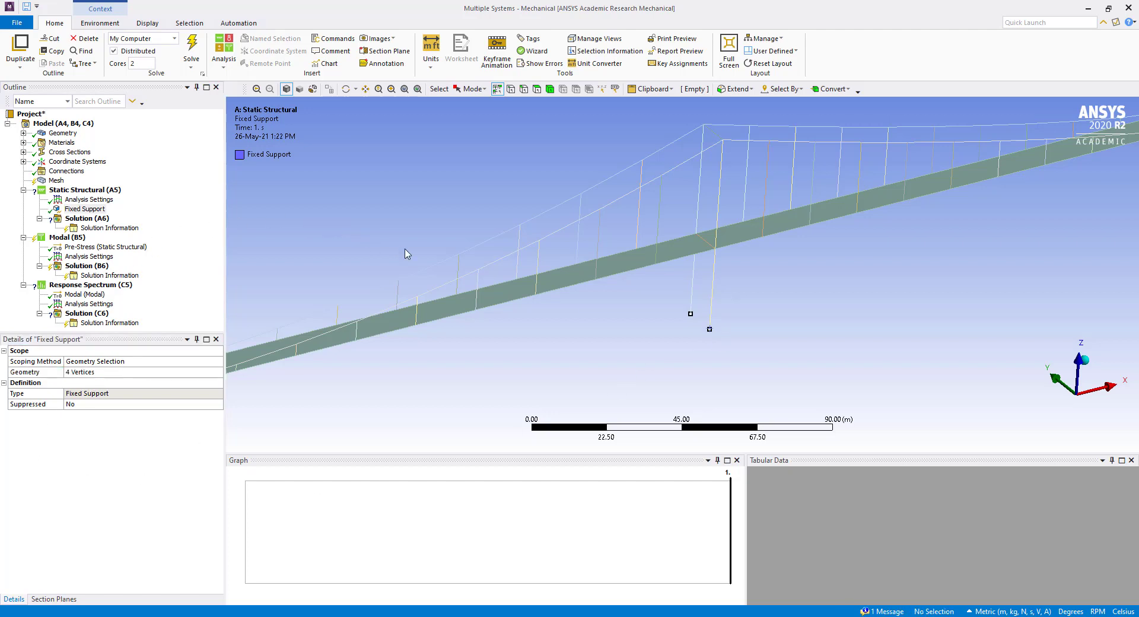
{"action": "scroll", "coordinate": [443, 261], "scroll_direction": "down", "scroll_amount": 3}
{"action": "scroll", "coordinate": [443, 263], "scroll_direction": "down", "scroll_amount": 2}
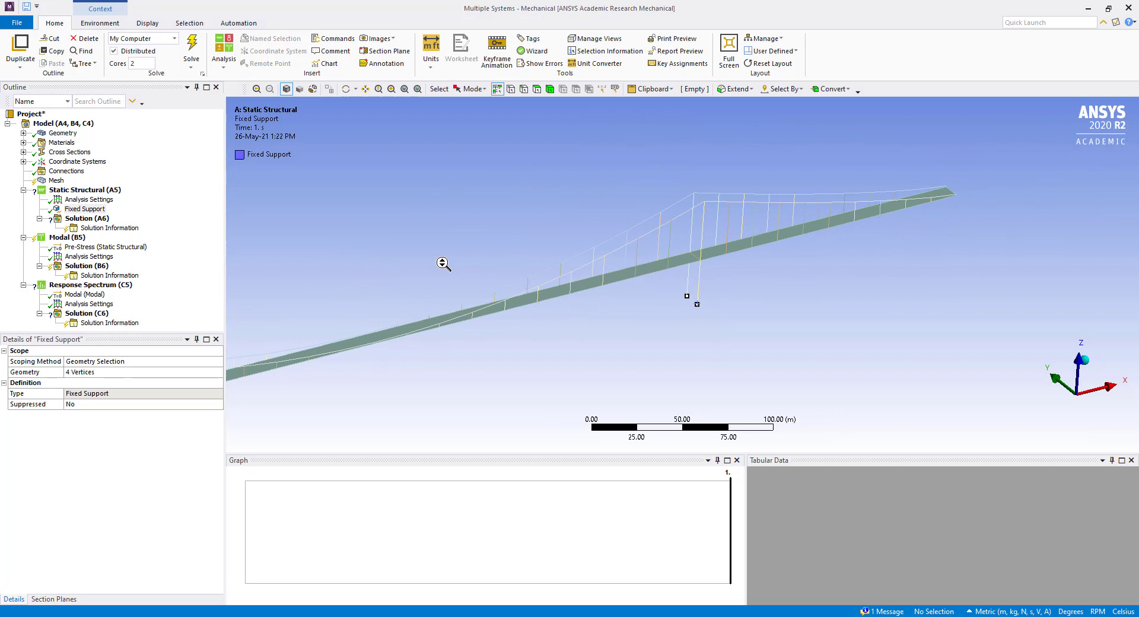
{"action": "scroll", "coordinate": [732, 309], "scroll_direction": "down", "scroll_amount": 1}
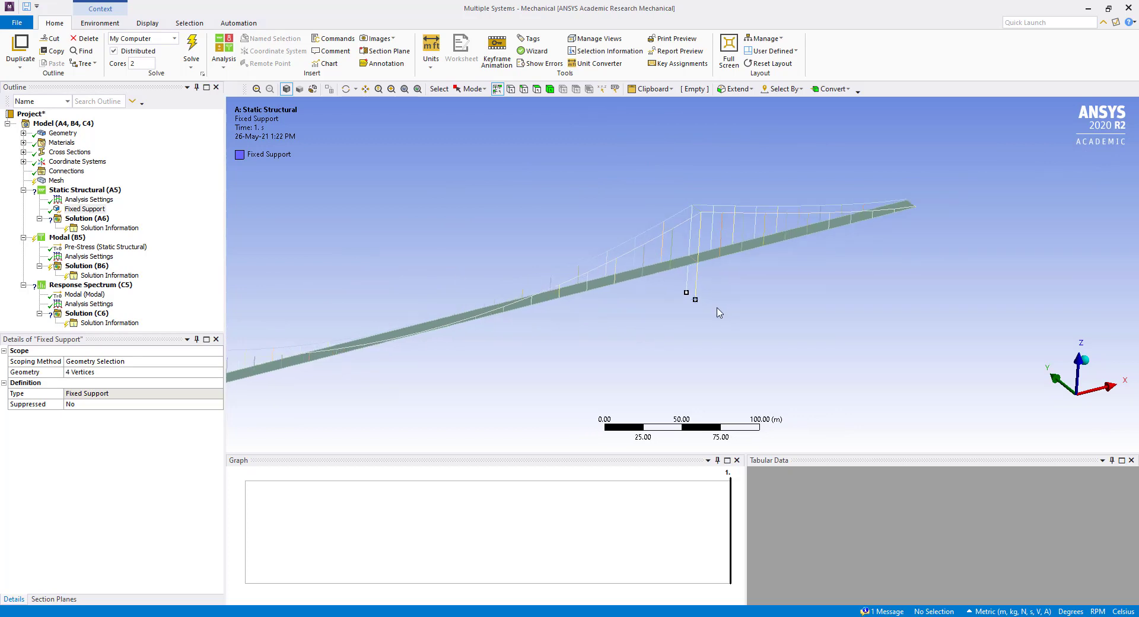
{"action": "middle_click_drag", "start_coordinate": [603, 337], "coordinate": [681, 326], "text": "ctrl"}
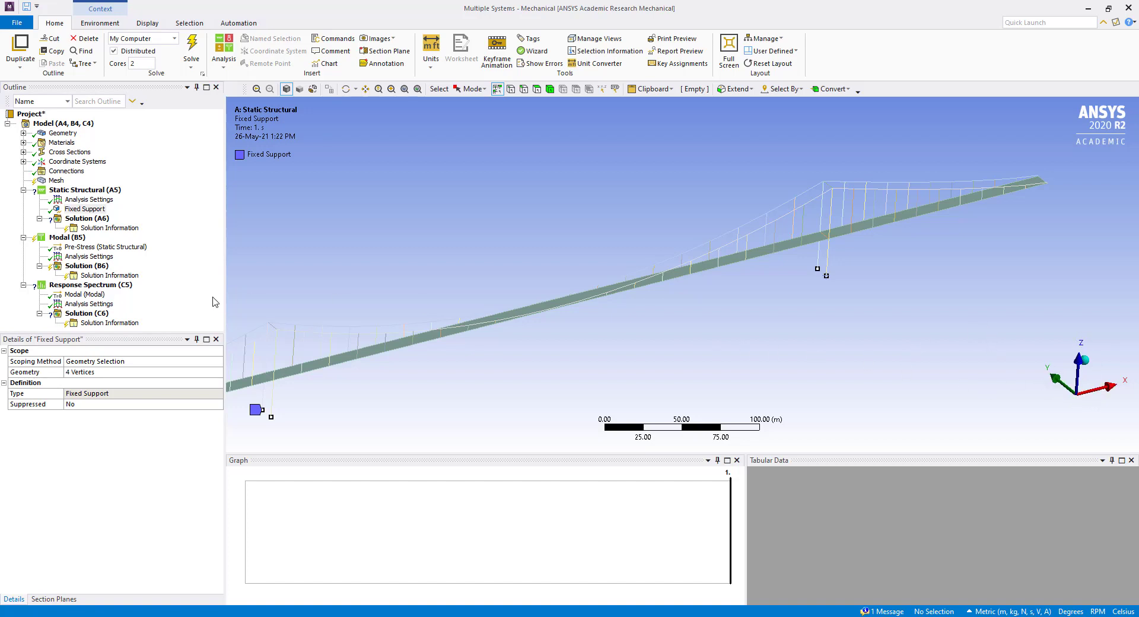
Insert a Displacement support into the Static Structural analysis.
{"action": "left_click", "coordinate": [84, 190]}
{"action": "right_click", "coordinate": [95, 190]}
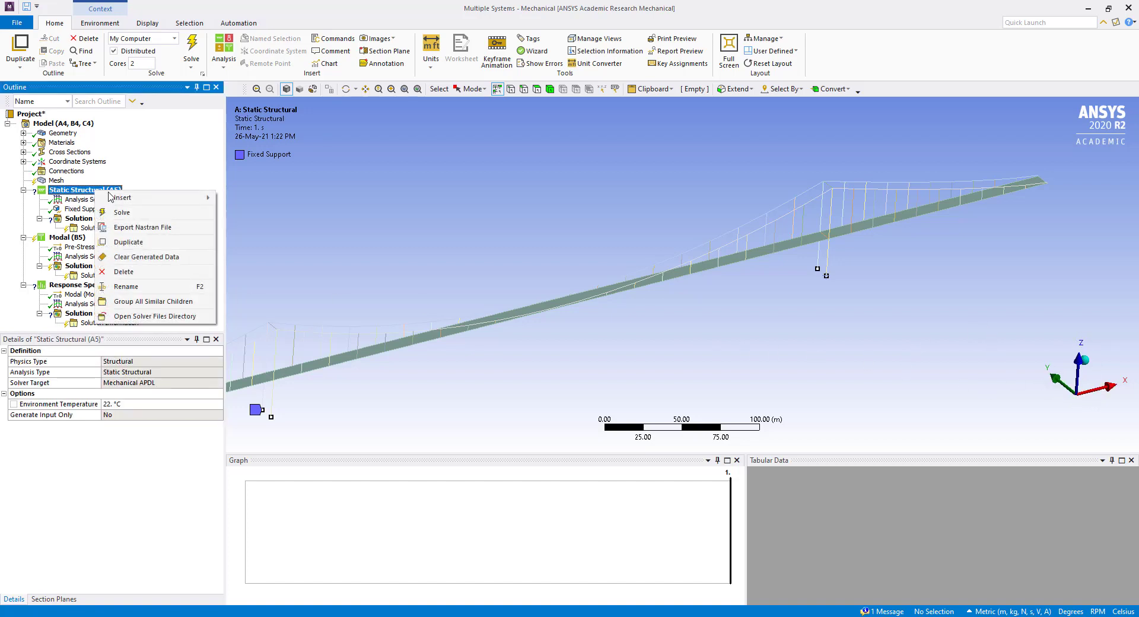
{"action": "mouse_move", "coordinate": [149, 198]}
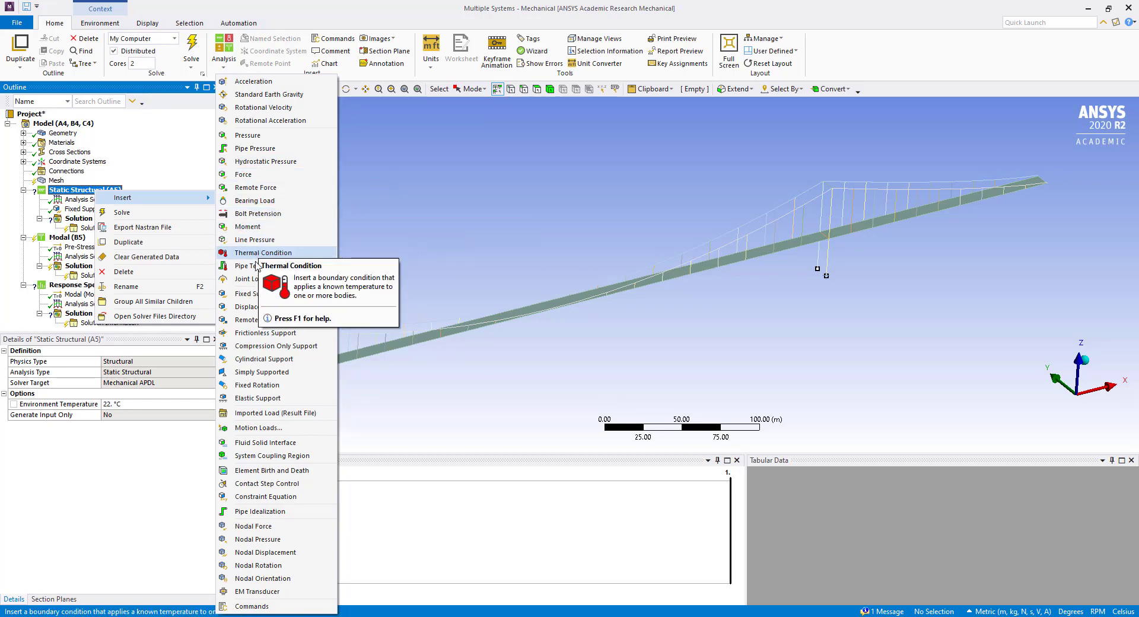
{"action": "left_click", "coordinate": [261, 307]}
{"action": "middle_click_drag", "start_coordinate": [345, 407], "coordinate": [534, 364], "text": "ctrl"}
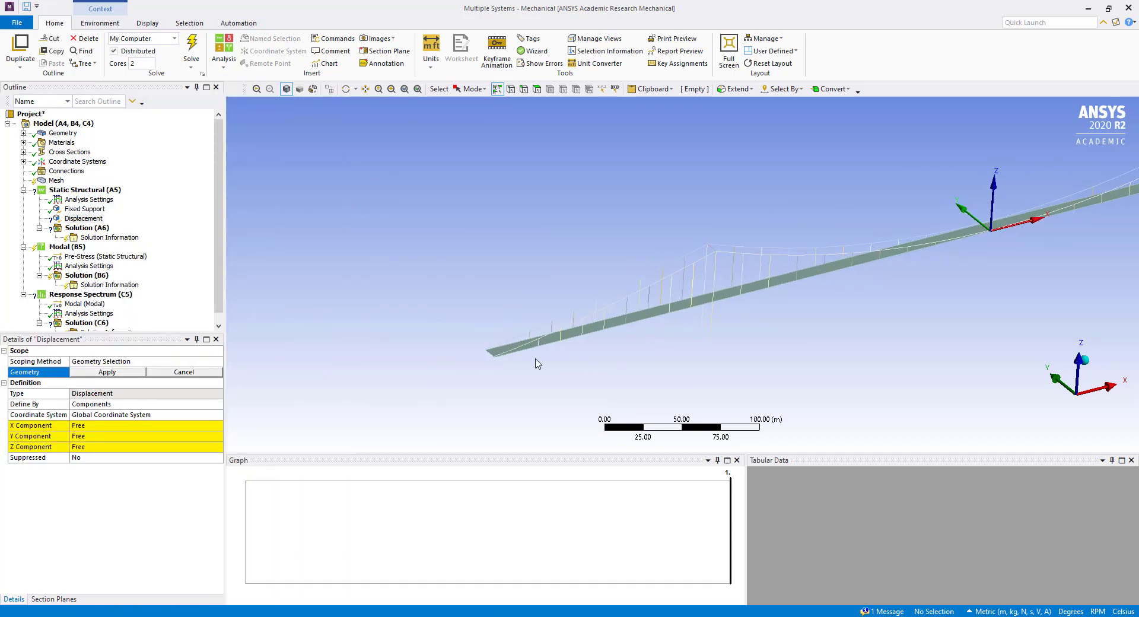
{"action": "scroll", "coordinate": [475, 365], "scroll_direction": "up", "scroll_amount": 3}
{"action": "middle_click_drag", "start_coordinate": [764, 275], "coordinate": [589, 285], "text": "ctrl"}
{"action": "scroll", "coordinate": [546, 318], "scroll_direction": "up", "scroll_amount": 5}
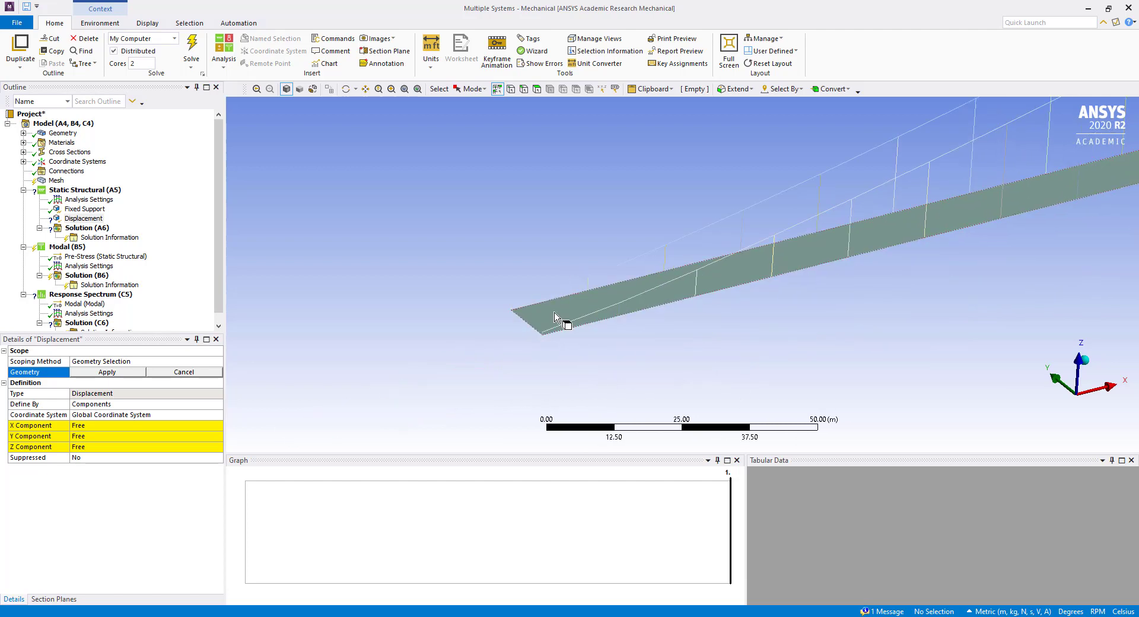
Apply the Displacement to three near-end deck edges with Y and Z set to 0 m.
{"action": "left_click", "coordinate": [546, 347]}
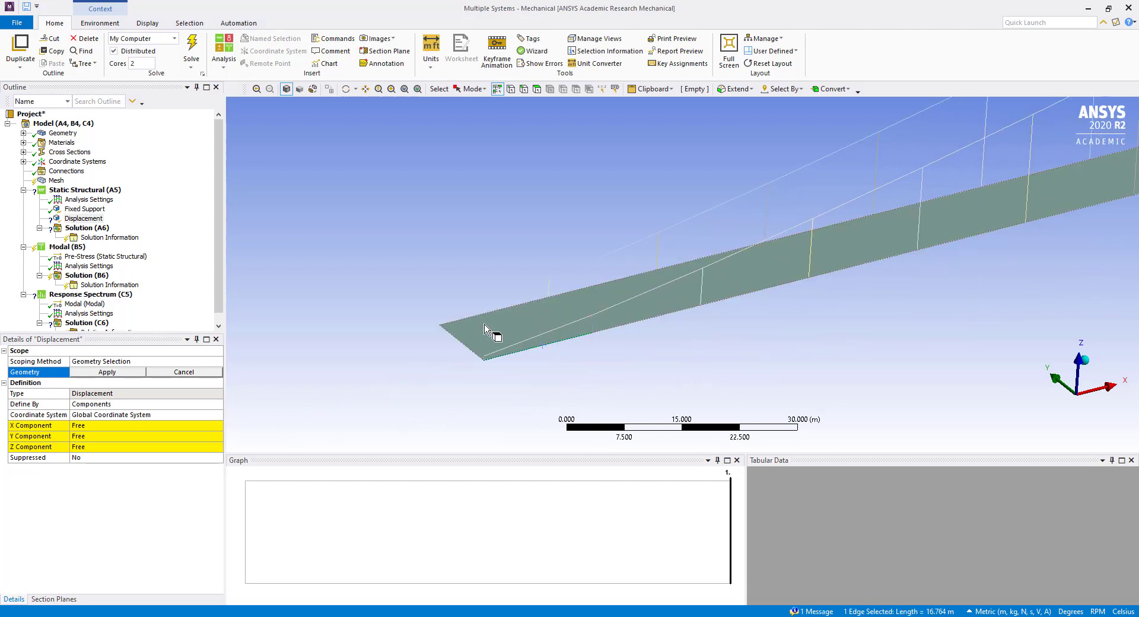
{"action": "scroll", "coordinate": [521, 350], "scroll_direction": "up", "scroll_amount": 2}
{"action": "left_click", "coordinate": [380, 333], "text": "ctrl"}
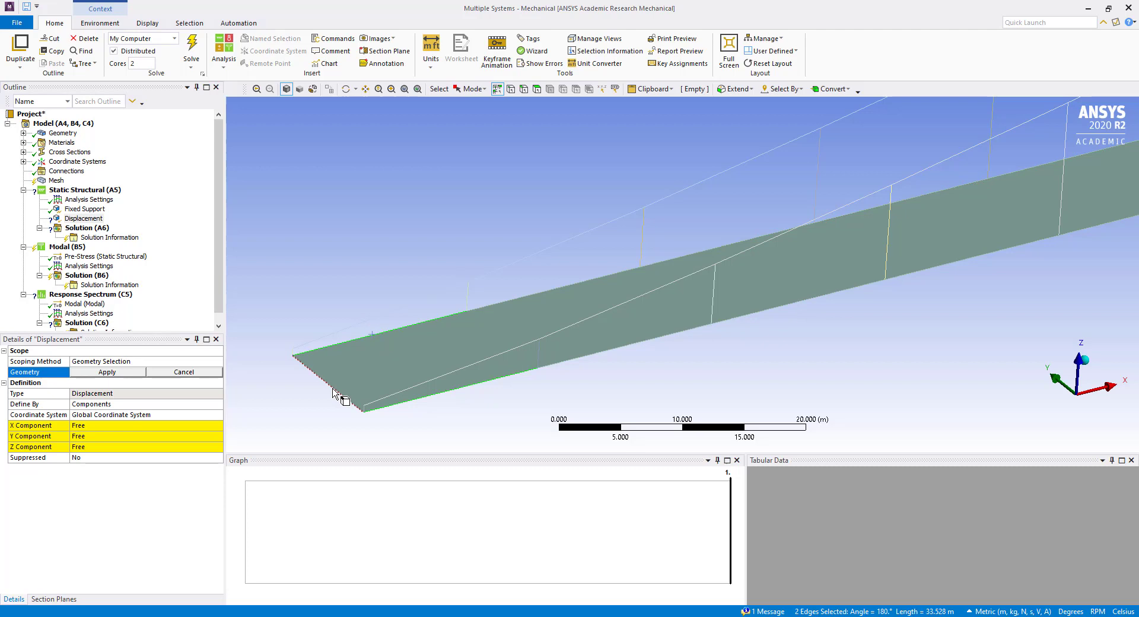
{"action": "left_click", "coordinate": [331, 386], "text": "ctrl"}
{"action": "left_click", "coordinate": [107, 372]}
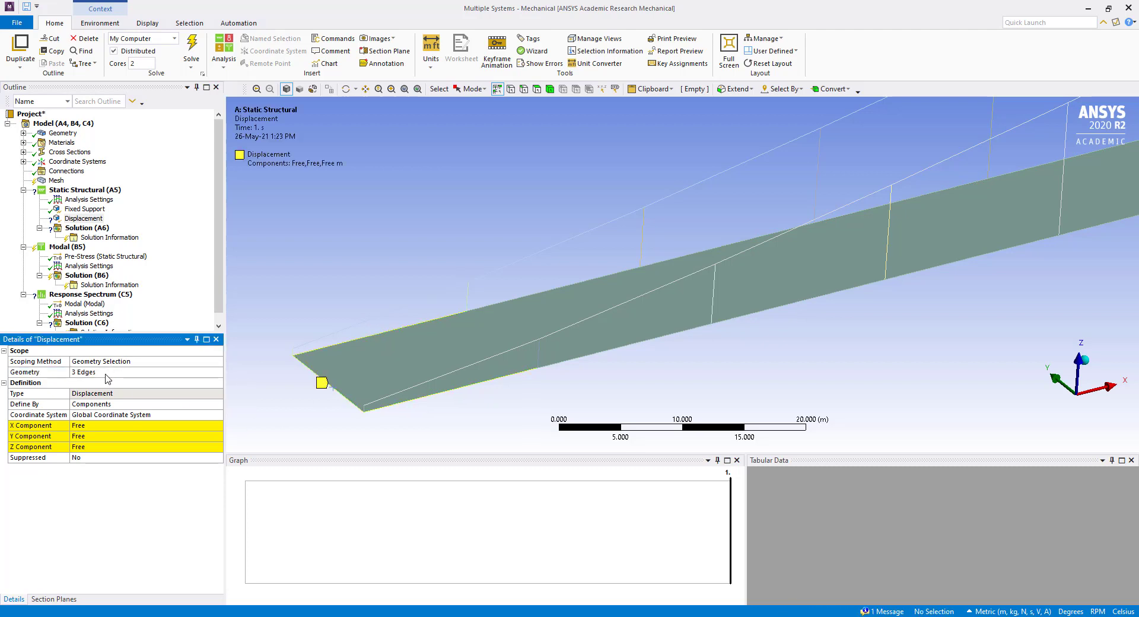
{"action": "left_click", "coordinate": [94, 437]}
{"action": "type", "text": "0"}
{"action": "key", "text": "Return"}
{"action": "type", "text": "0"}
{"action": "key", "text": "Return"}
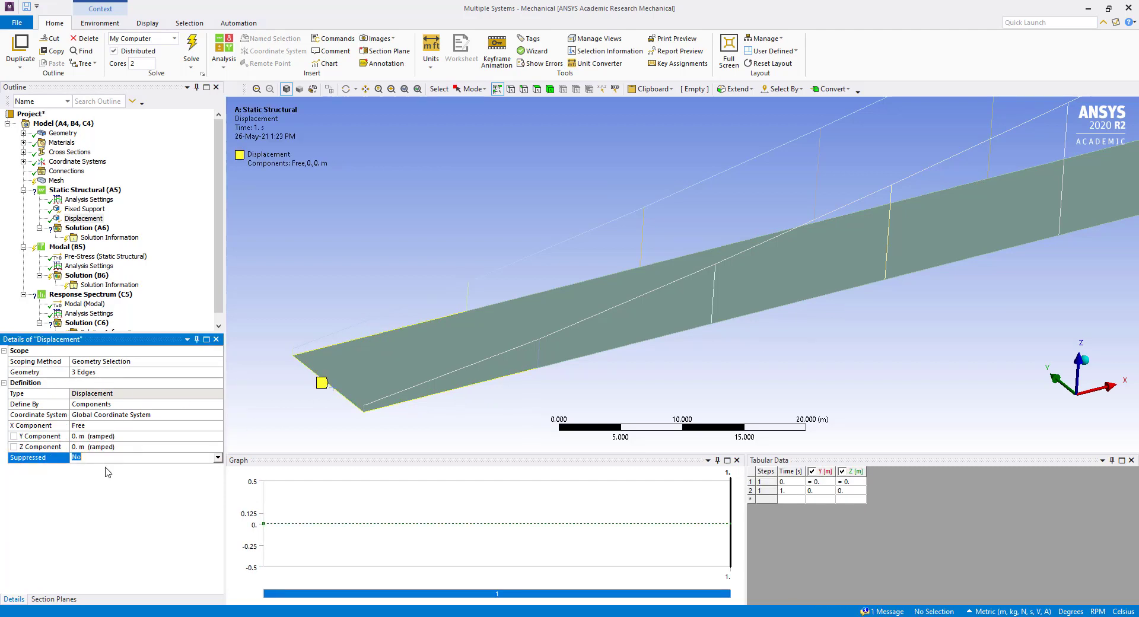
Add a second Displacement on the far-end deck edges with Z set to 0 m.
{"action": "scroll", "coordinate": [473, 303], "scroll_direction": "down", "scroll_amount": 3}
{"action": "middle_click_drag", "start_coordinate": [473, 302], "coordinate": [882, 242]}
{"action": "scroll", "coordinate": [1007, 211], "scroll_direction": "up", "scroll_amount": 5}
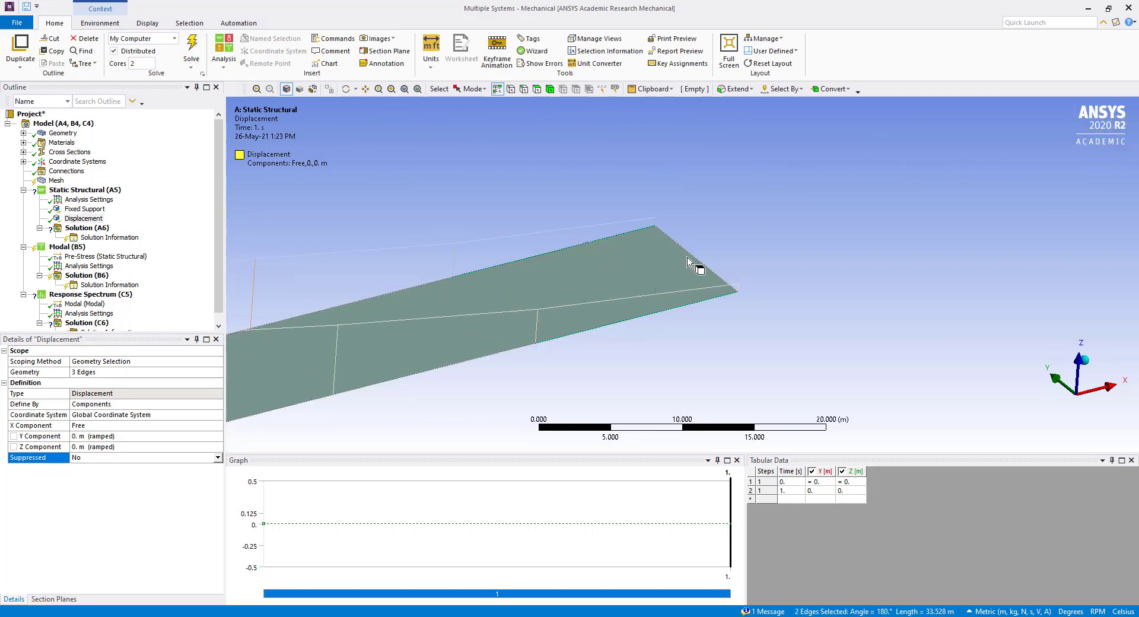
{"action": "left_click", "coordinate": [688, 252]}
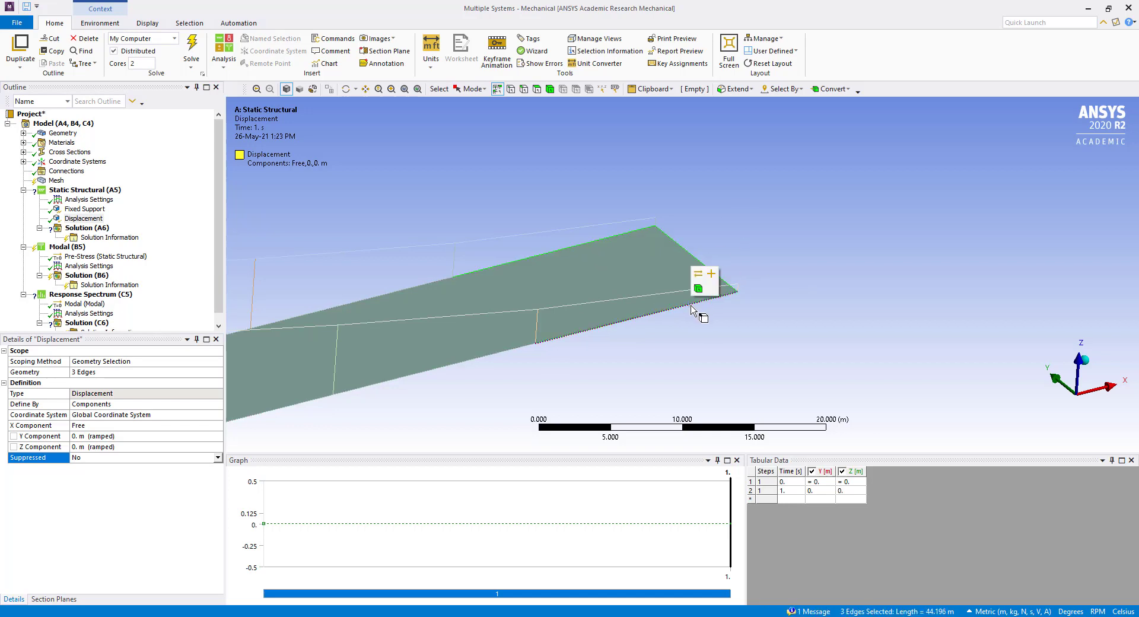
{"action": "right_click", "coordinate": [691, 303]}
{"action": "mouse_move", "coordinate": [819, 313]}
{"action": "left_click", "coordinate": [874, 459]}
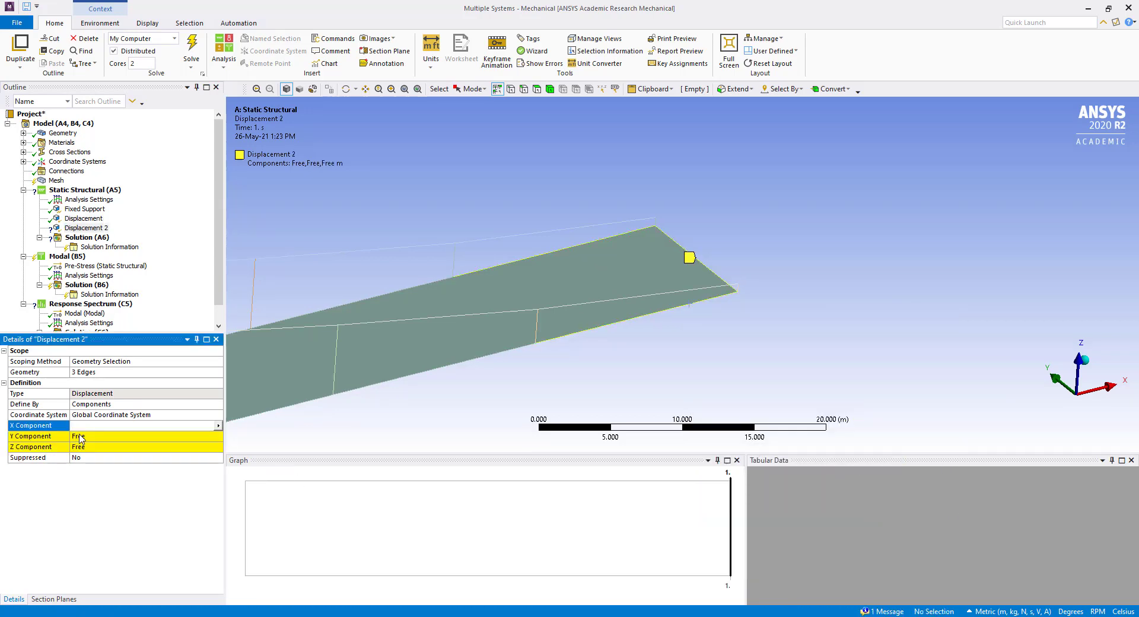
{"action": "left_click", "coordinate": [90, 447]}
{"action": "type", "text": "0."}
{"action": "key", "text": "Return"}
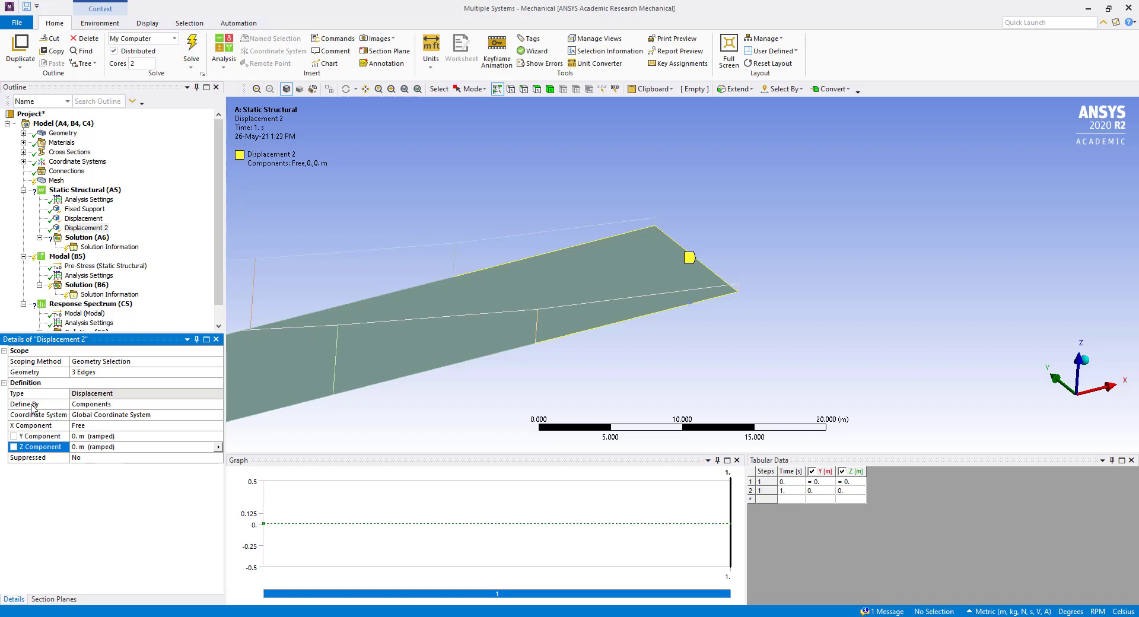
{"action": "scroll", "coordinate": [770, 309], "scroll_direction": "up", "scroll_amount": 5}
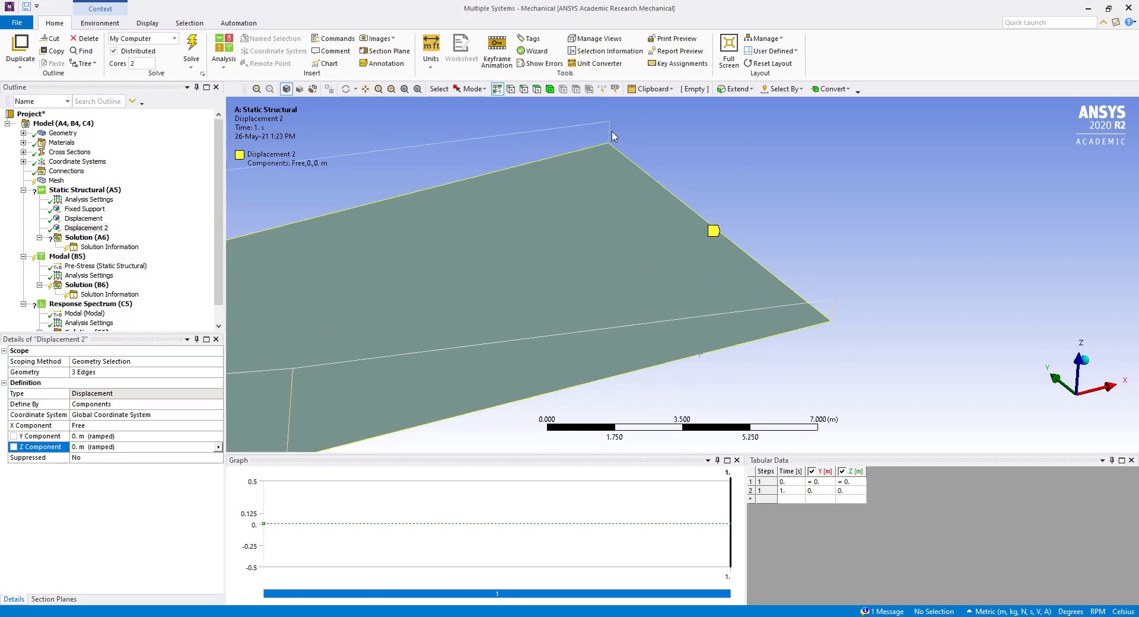
{"action": "left_click", "coordinate": [610, 134]}
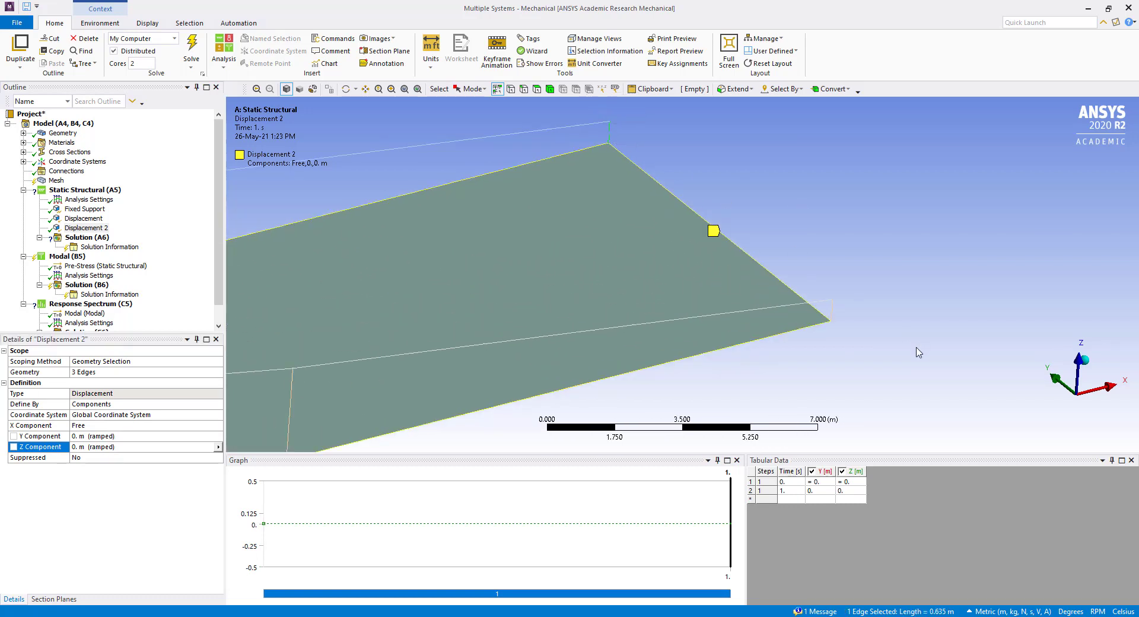
{"action": "left_click", "coordinate": [833, 313], "text": "ctrl"}
{"action": "scroll", "coordinate": [796, 346], "scroll_direction": "down", "scroll_amount": 2}
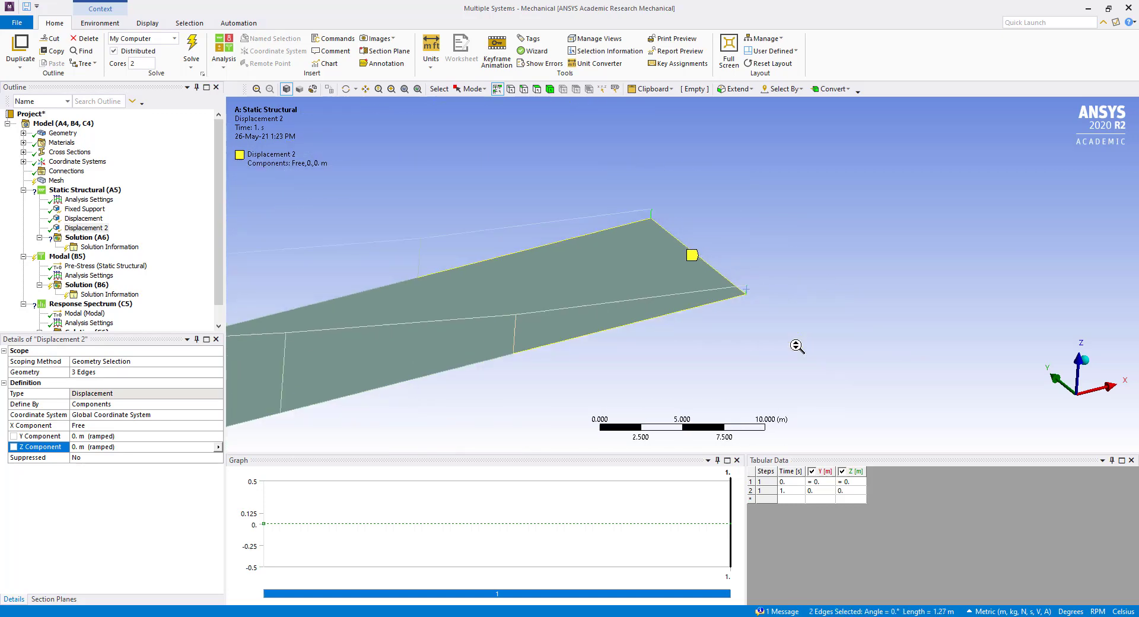
{"action": "scroll", "coordinate": [798, 347], "scroll_direction": "down", "scroll_amount": 5}
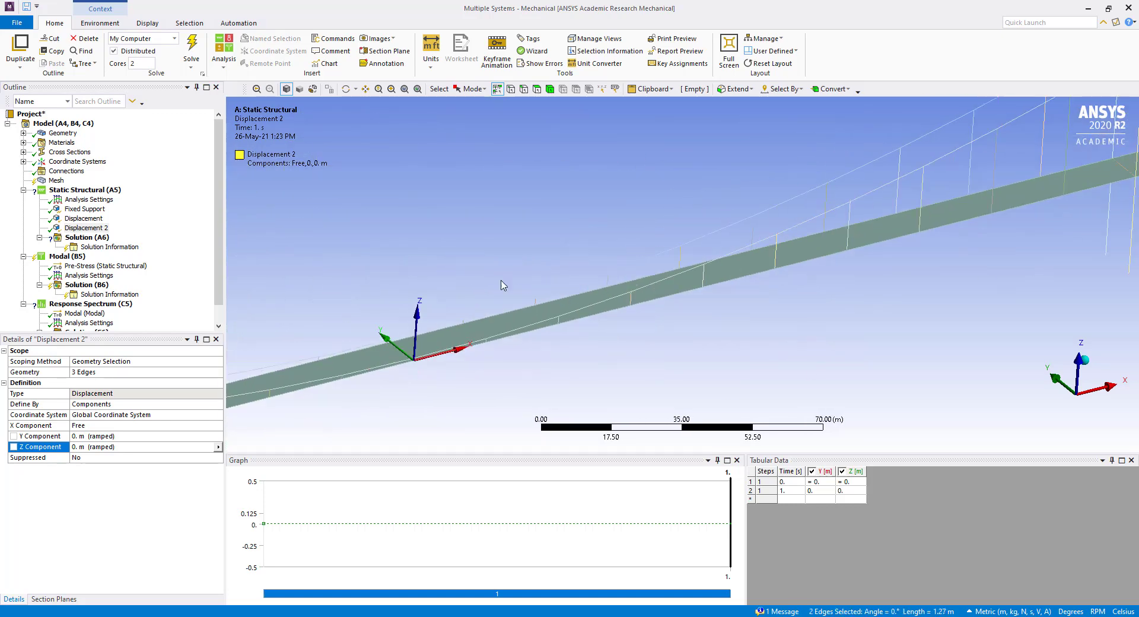
{"action": "scroll", "coordinate": [608, 358], "scroll_direction": "up", "scroll_amount": 5}
{"action": "left_click", "coordinate": [481, 321], "text": "ctrl"}
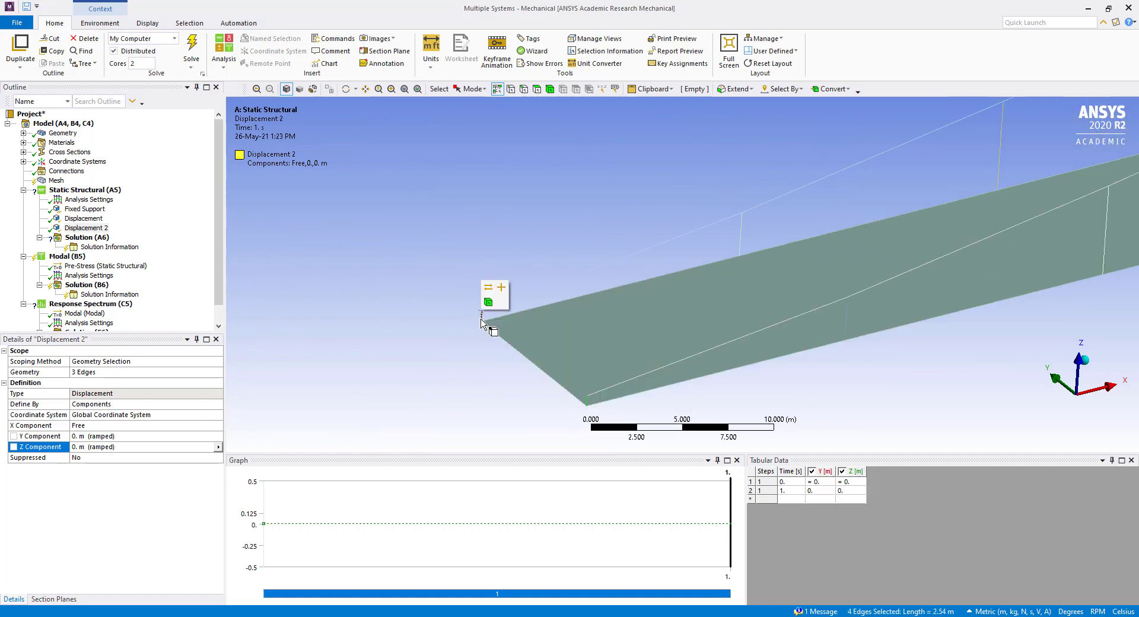
{"action": "right_click", "coordinate": [482, 321]}
{"action": "left_click", "coordinate": [447, 410]}
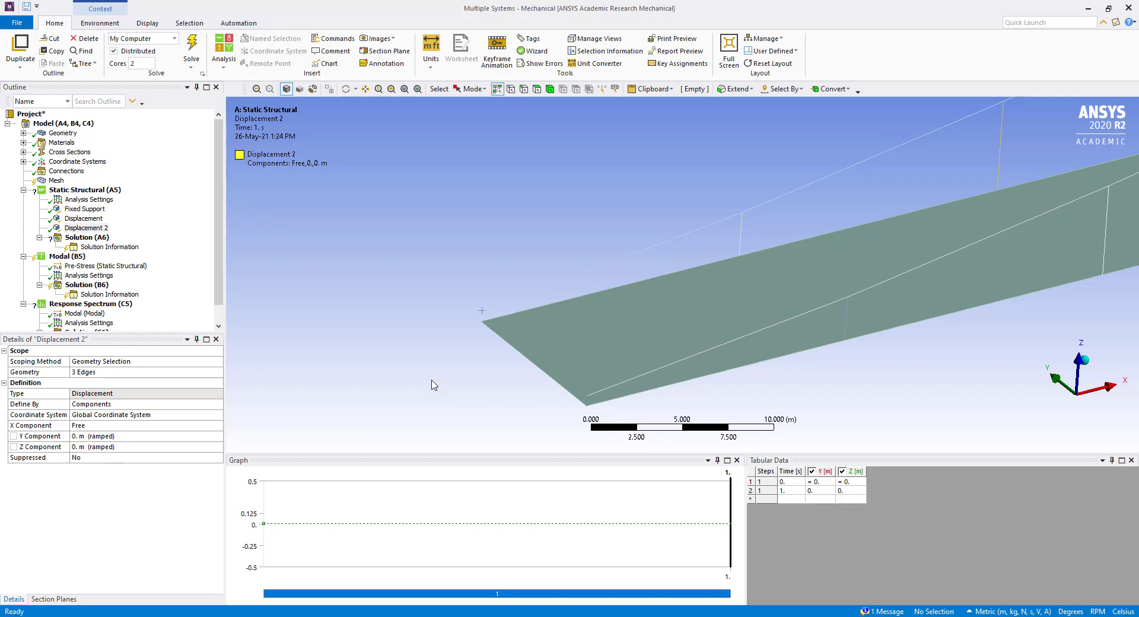
Insert Displacement 3 on two deck corner vertices.
{"action": "scroll", "coordinate": [881, 287], "scroll_direction": "up", "scroll_amount": 1}
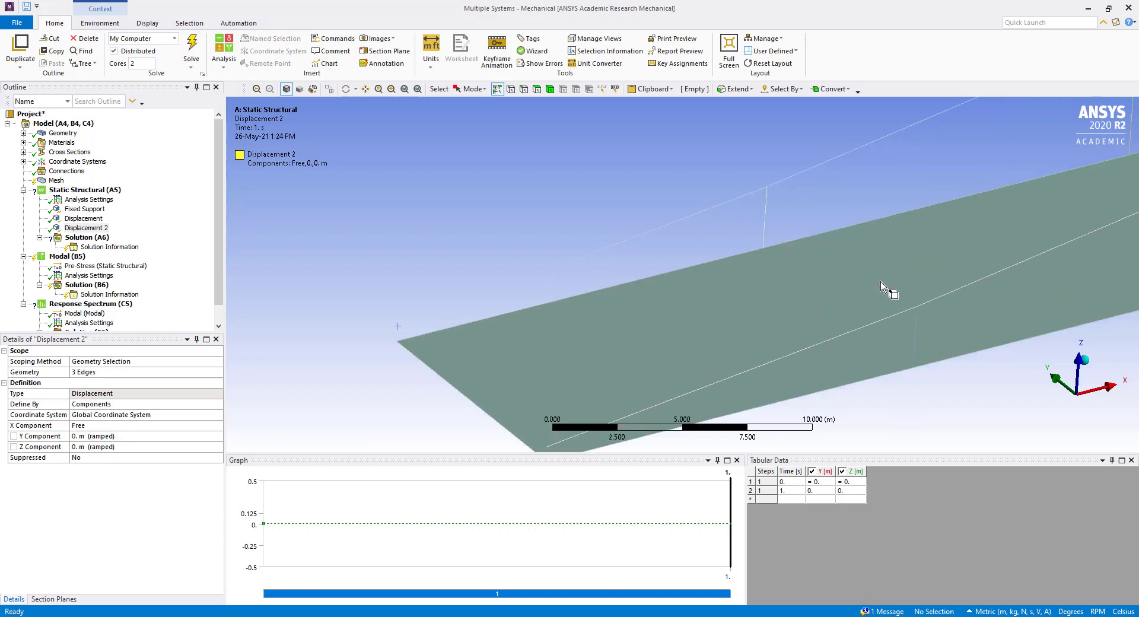
{"action": "scroll", "coordinate": [589, 374], "scroll_direction": "up", "scroll_amount": 1}
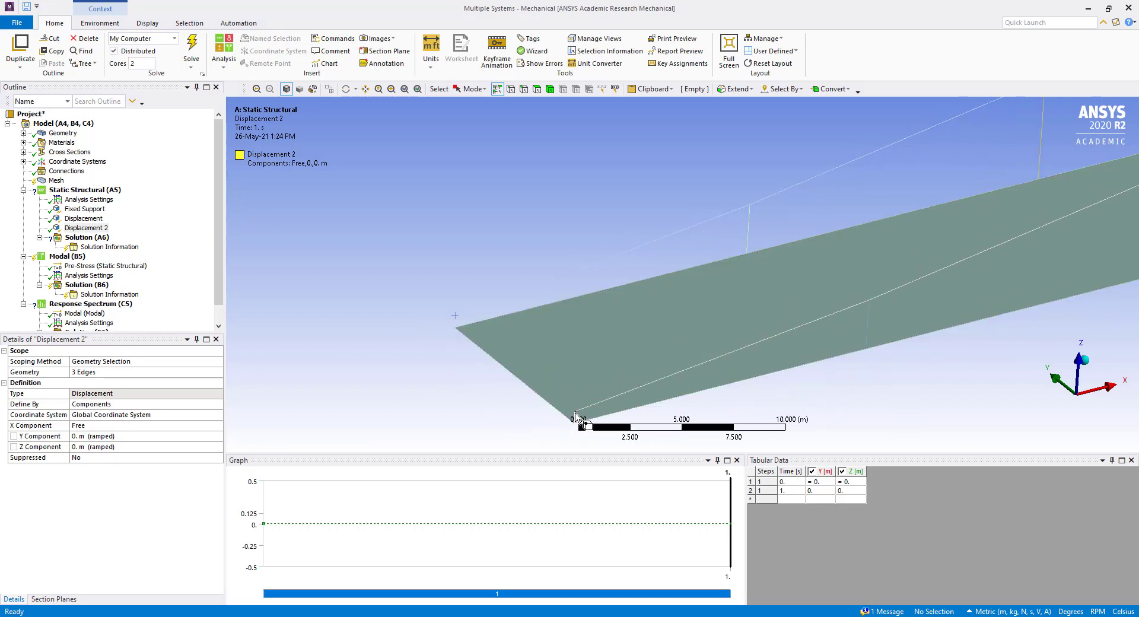
{"action": "left_click", "coordinate": [574, 411]}
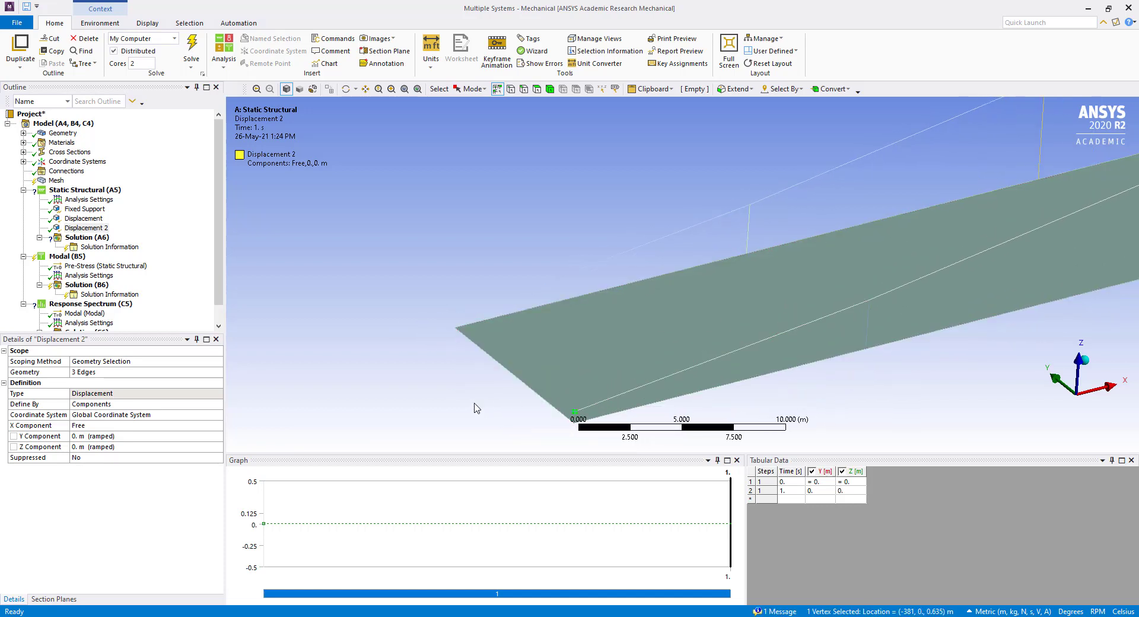
{"action": "left_click", "coordinate": [455, 317], "text": "ctrl"}
{"action": "right_click", "coordinate": [456, 316]}
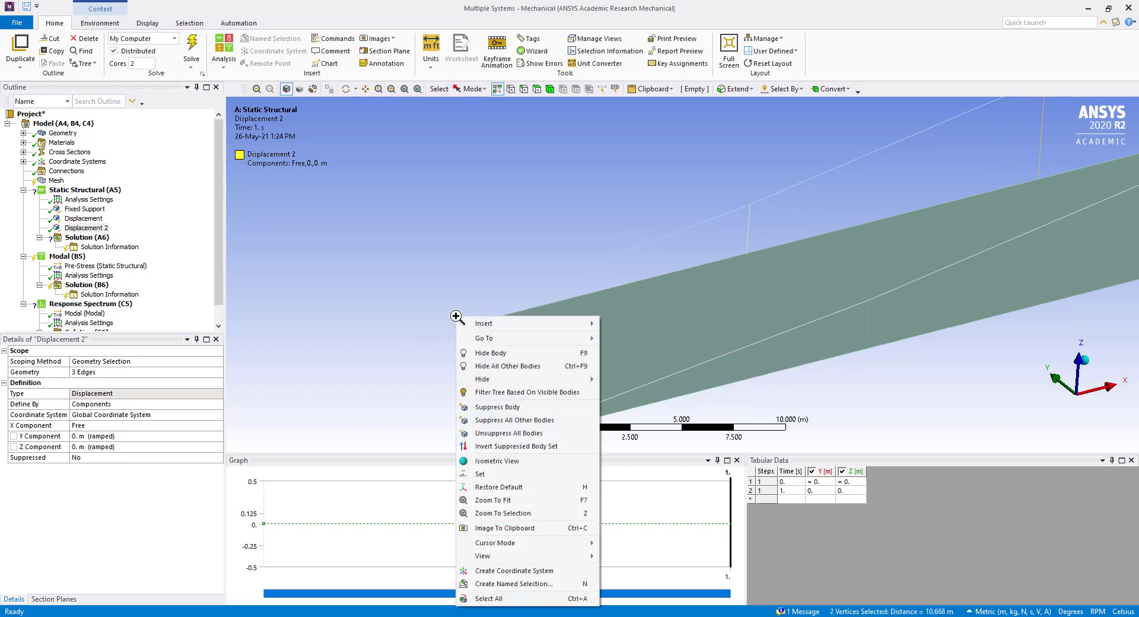
{"action": "mouse_move", "coordinate": [477, 329]}
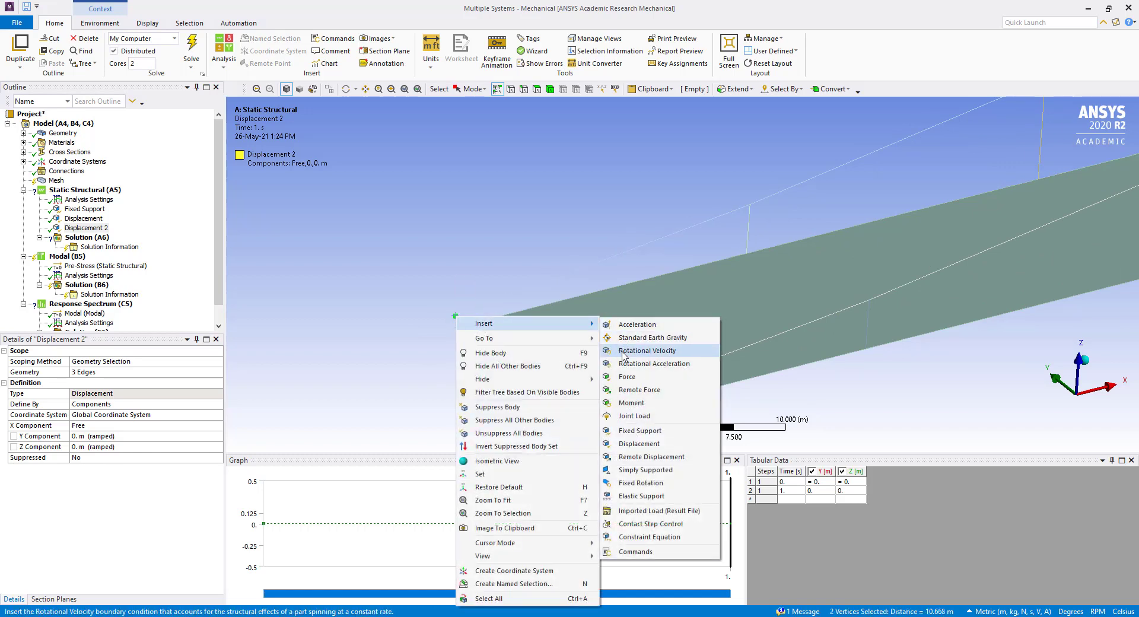
{"action": "left_click", "coordinate": [647, 446]}
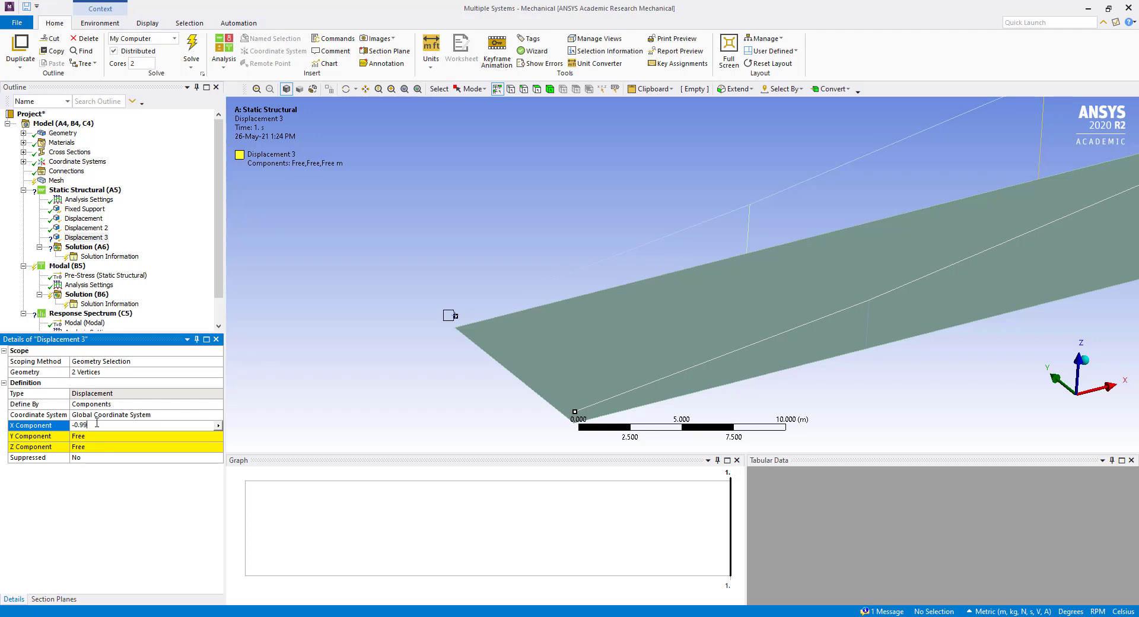
Set Displacement 3 to X -0.993 m and Z -0.122 m, leaving Y free.
{"action": "key", "text": "Return"}
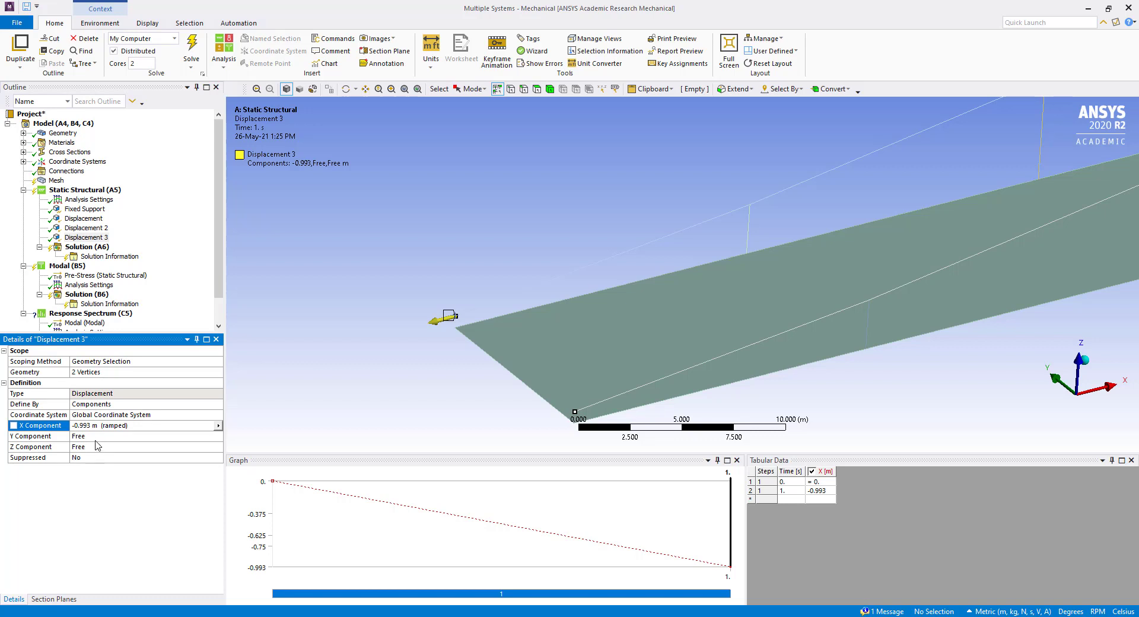
{"action": "left_click", "coordinate": [93, 446]}
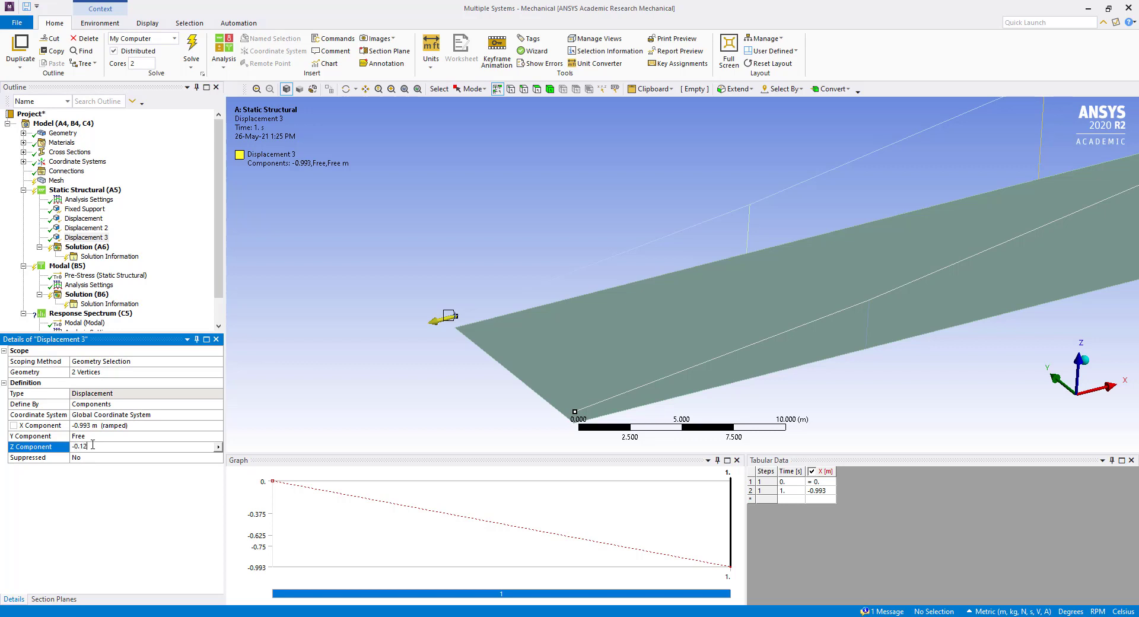
{"action": "type", "text": "-0.122"}
{"action": "key", "text": "Return"}
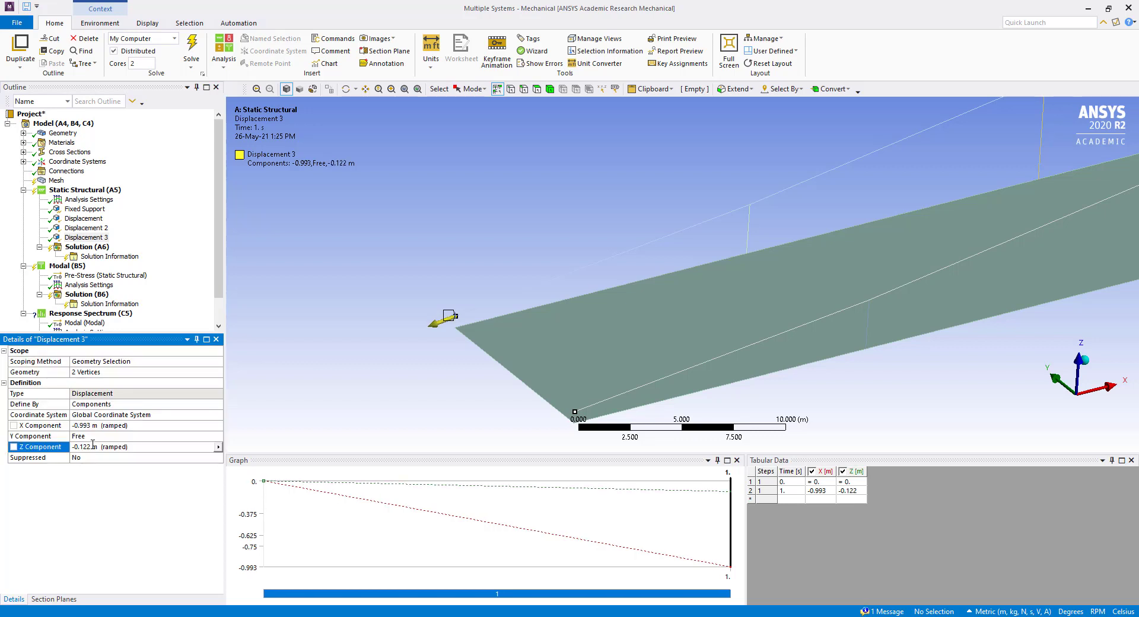
{"action": "scroll", "coordinate": [460, 332], "scroll_direction": "down", "scroll_amount": 10}
{"action": "middle_click_drag", "start_coordinate": [665, 281], "coordinate": [741, 350], "text": "ctrl"}
Insert Displacement 4 on the opposite deck vertices with X 0.993 m and Z -0.122 m.
{"action": "right_click", "coordinate": [663, 350]}
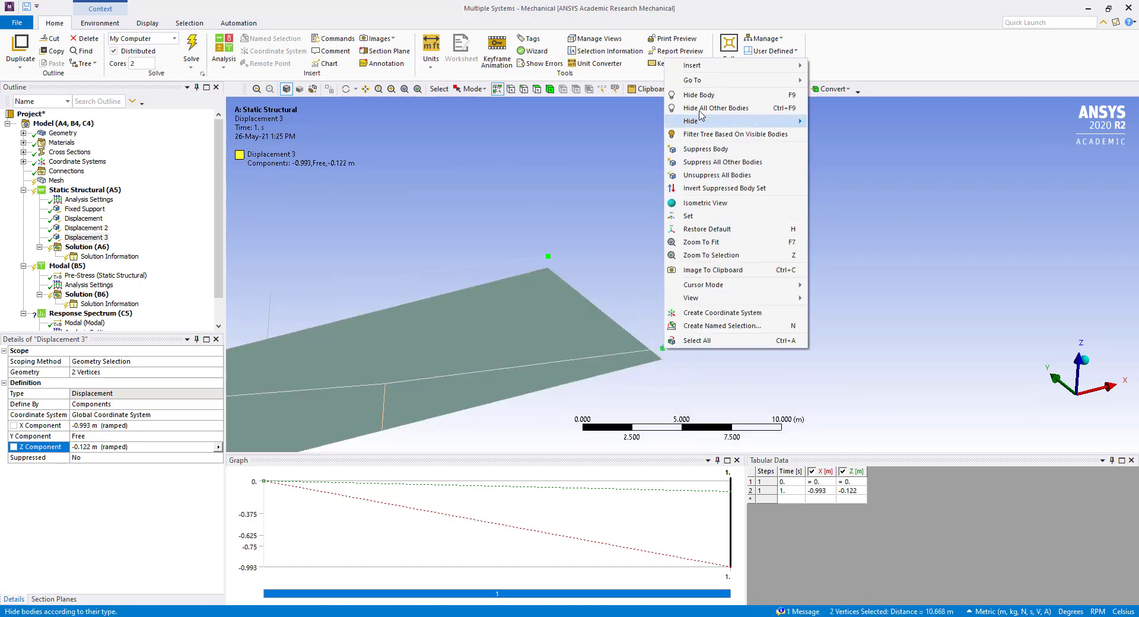
{"action": "mouse_move", "coordinate": [692, 65]}
{"action": "left_click", "coordinate": [842, 157]}
{"action": "left_click", "coordinate": [103, 422]}
{"action": "type", "text": "0.99"}
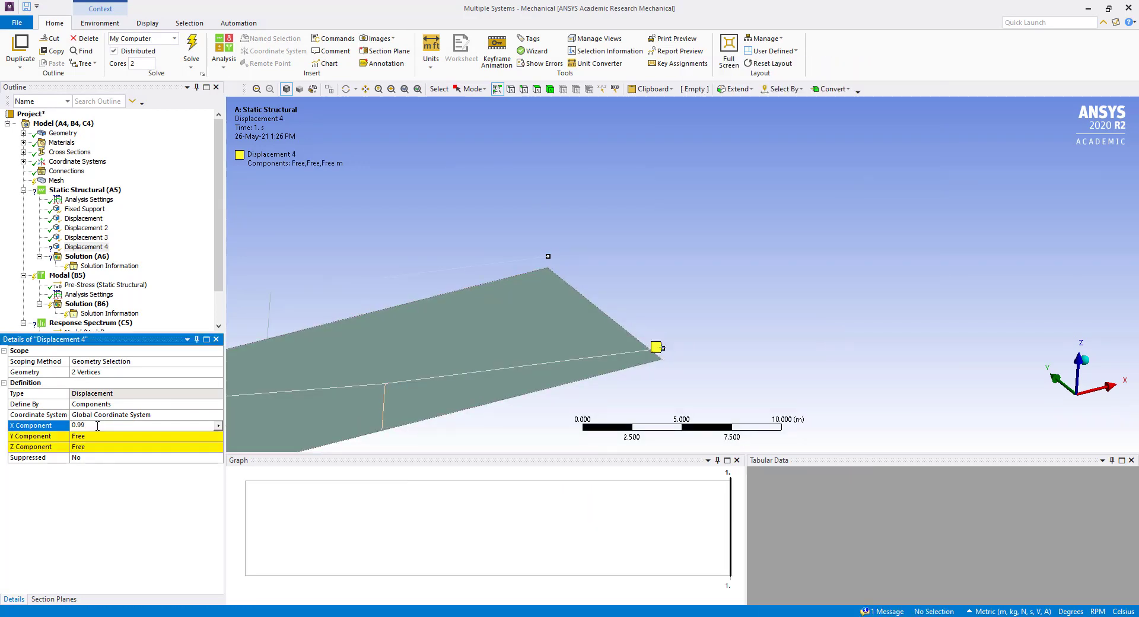
{"action": "type", "text": "3"}
{"action": "key", "text": "Return"}
{"action": "left_click", "coordinate": [101, 447]}
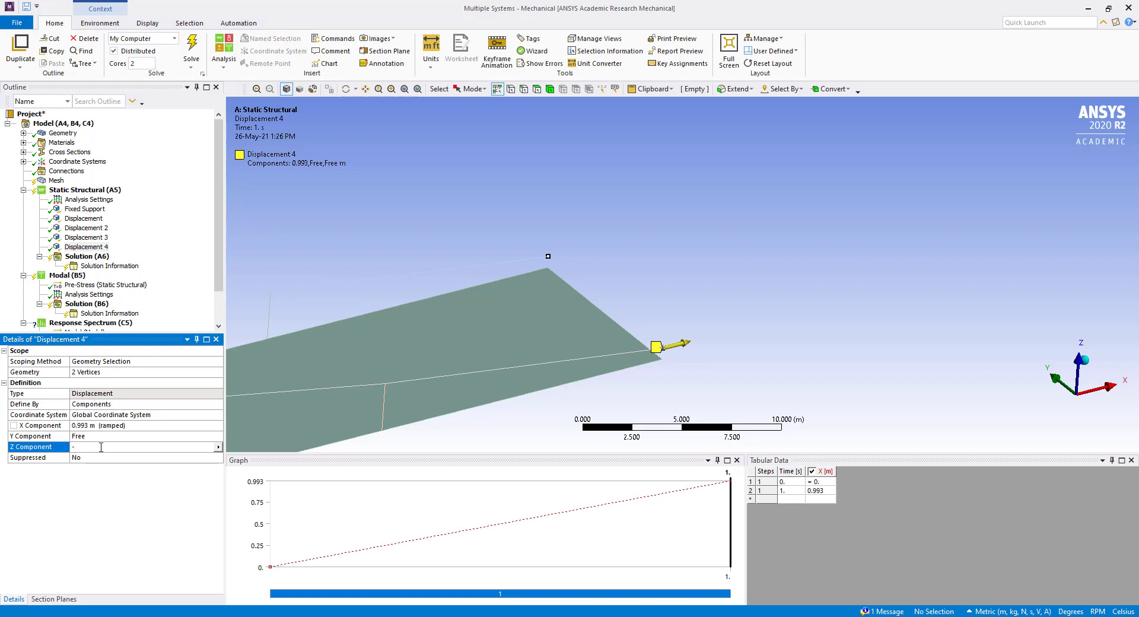
{"action": "key", "text": "Return"}
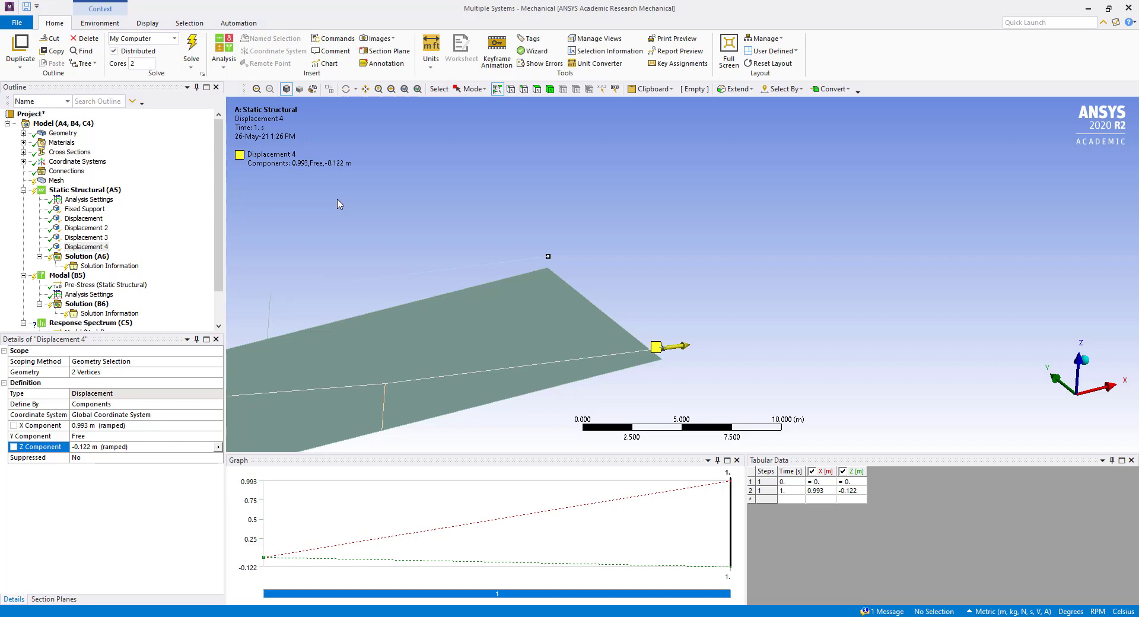
Add Standard Earth Gravity (-9.8066 m/s² in -Z) and zoom out to the whole bridge.
{"action": "right_click", "coordinate": [93, 195]}
{"action": "mouse_move", "coordinate": [115, 198]}
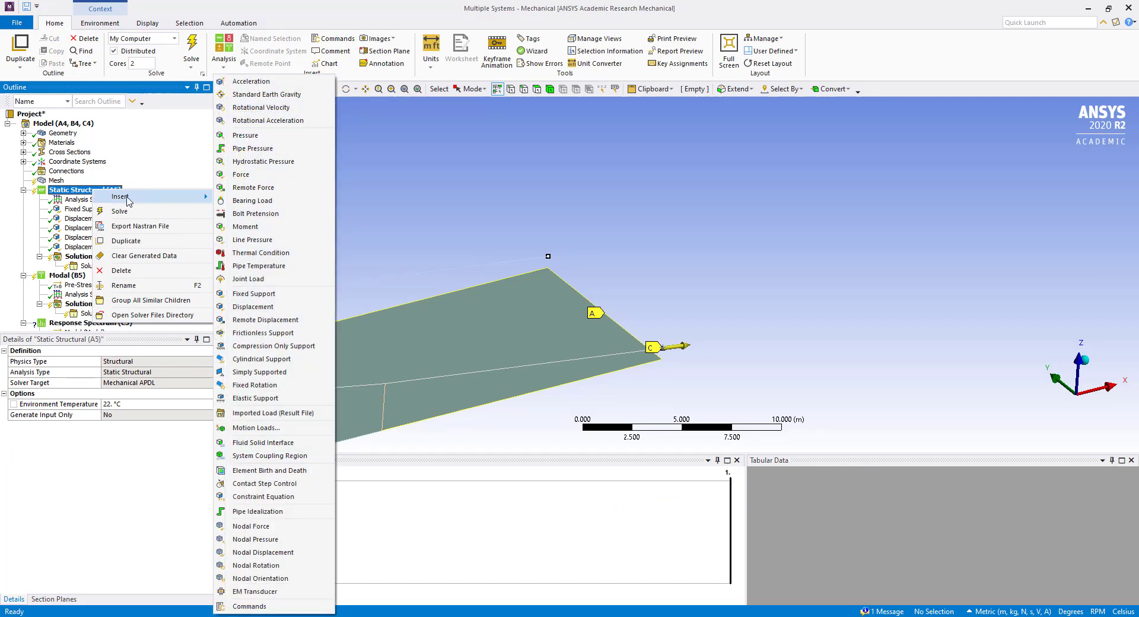
{"action": "left_click", "coordinate": [265, 99]}
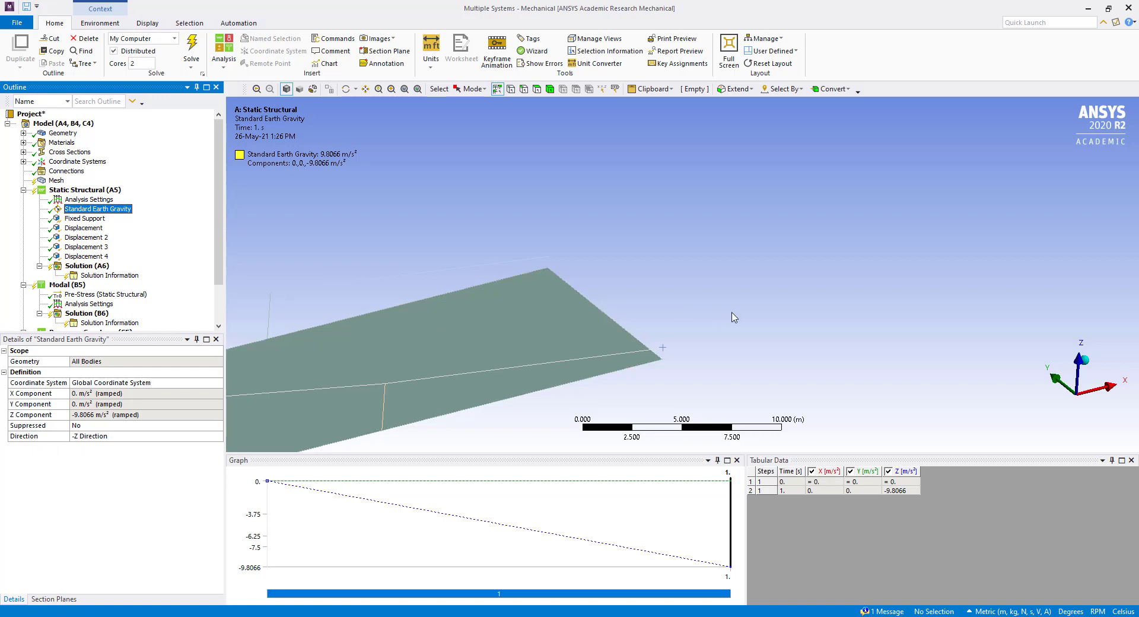
{"action": "scroll", "coordinate": [735, 318], "scroll_direction": "down", "scroll_amount": 1}
{"action": "scroll", "coordinate": [735, 317], "scroll_direction": "down", "scroll_amount": 8}
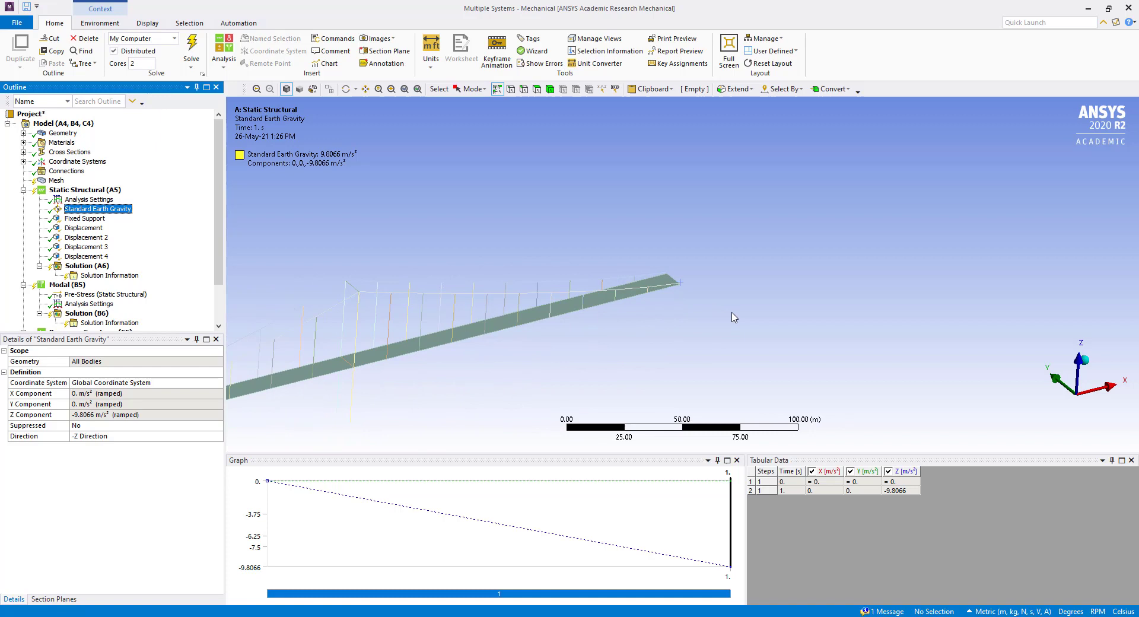
{"action": "scroll", "coordinate": [593, 356], "scroll_direction": "down", "scroll_amount": 2}
{"action": "scroll", "coordinate": [437, 374], "scroll_direction": "down", "scroll_amount": 2}
{"action": "middle_click_drag", "start_coordinate": [437, 374], "coordinate": [730, 307], "text": "ctrl"}
{"action": "scroll", "coordinate": [682, 310], "scroll_direction": "up", "scroll_amount": 2}
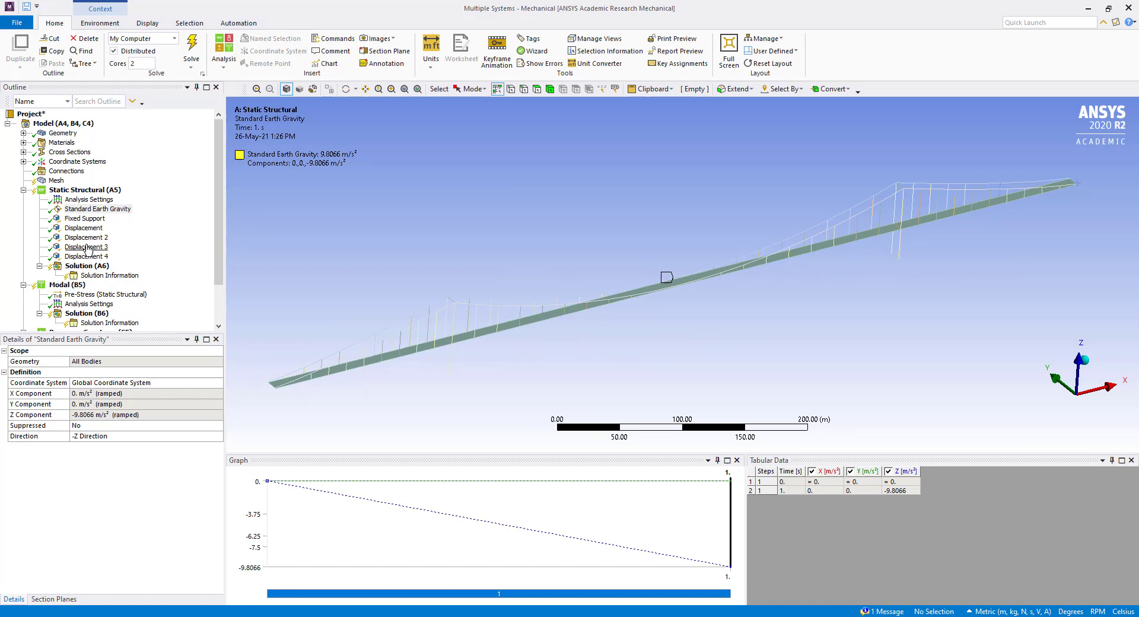
Set Large Deflection to On in the Analysis Settings.
{"action": "left_click", "coordinate": [88, 200]}
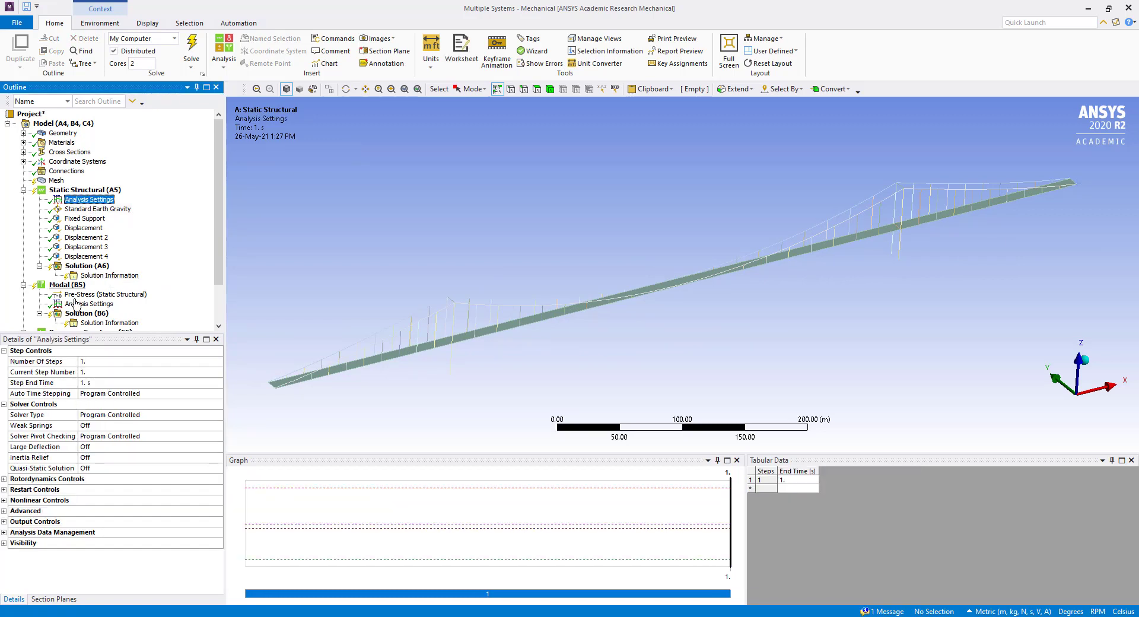
{"action": "left_click", "coordinate": [23, 448]}
{"action": "left_click", "coordinate": [129, 448]}
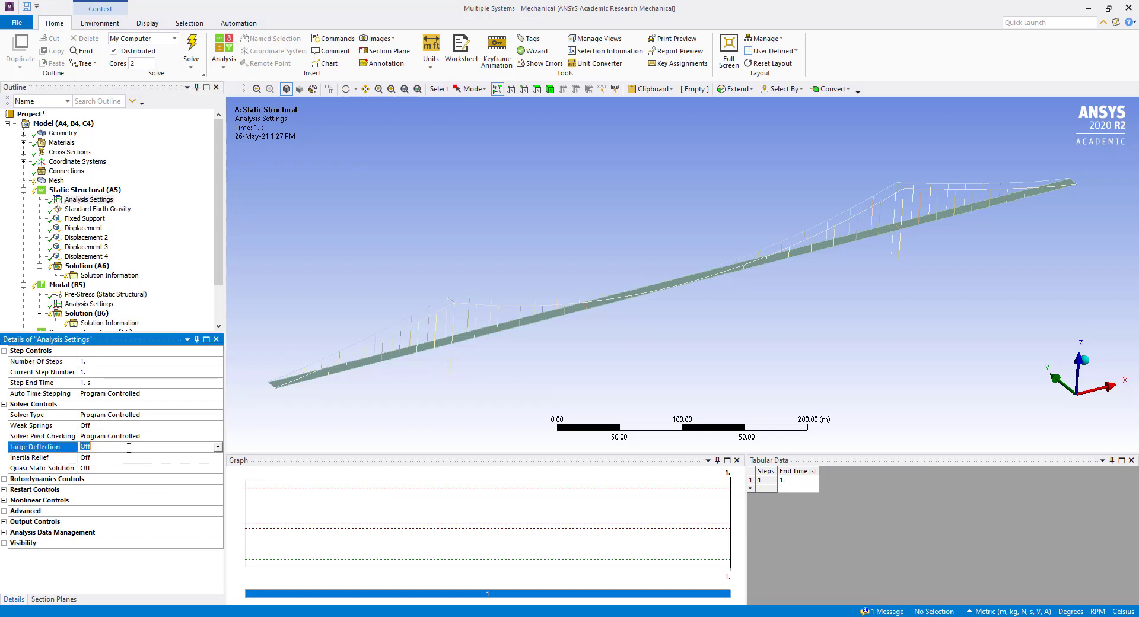
{"action": "left_click", "coordinate": [218, 447]}
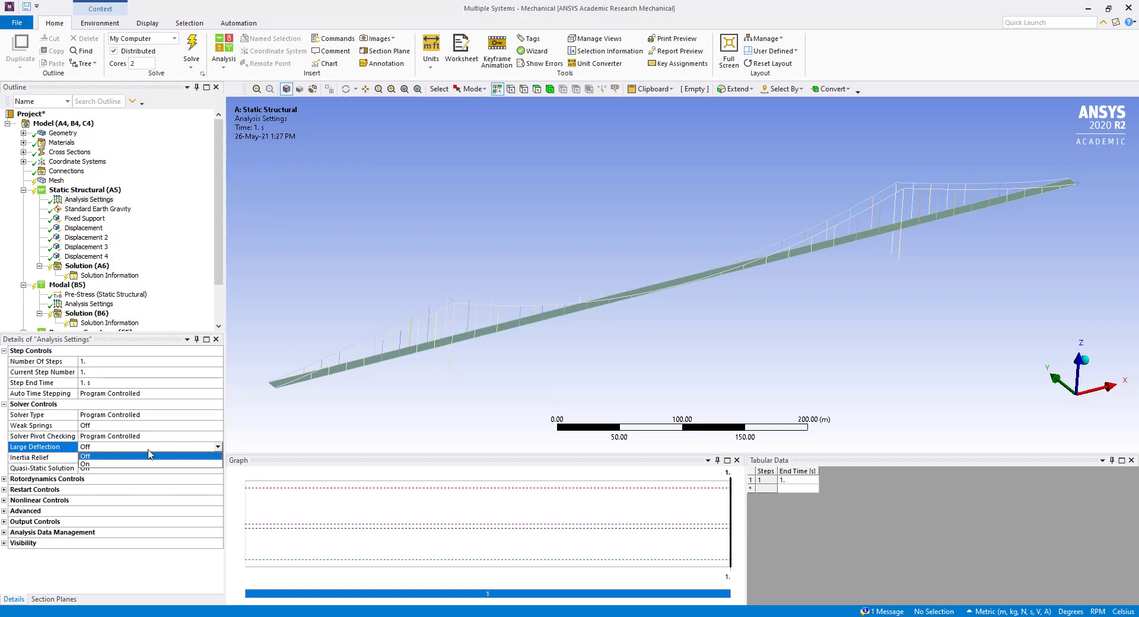
{"action": "left_click", "coordinate": [116, 467]}
{"action": "left_click", "coordinate": [185, 303]}
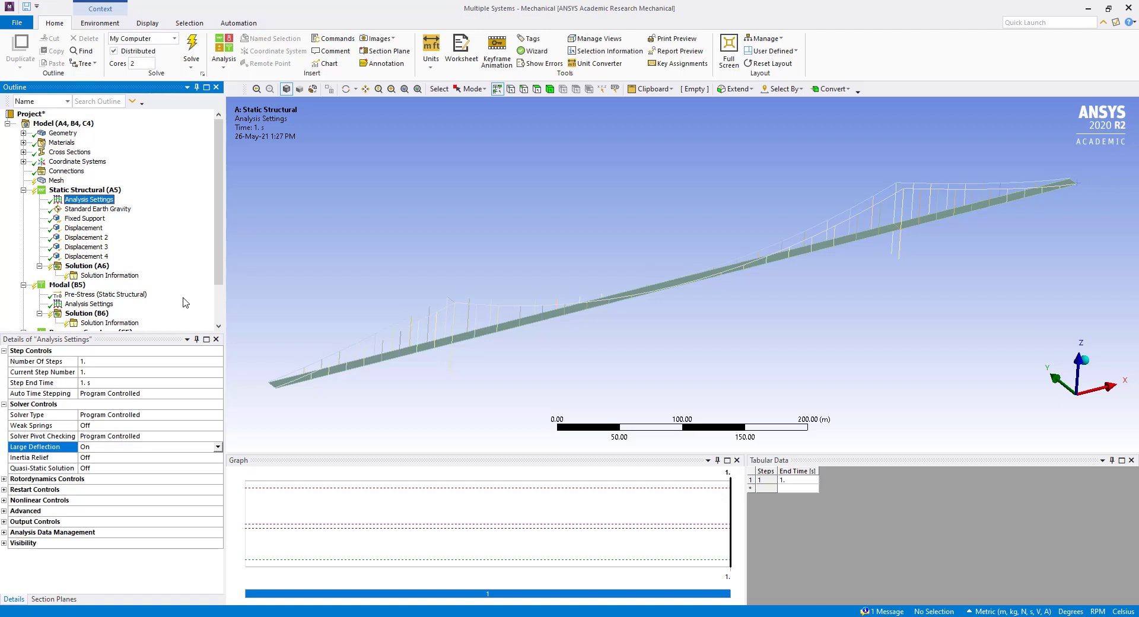
Solve the Static Structural analysis.
{"action": "left_click", "coordinate": [74, 189]}
{"action": "right_click", "coordinate": [74, 190]}
{"action": "left_click", "coordinate": [103, 211]}
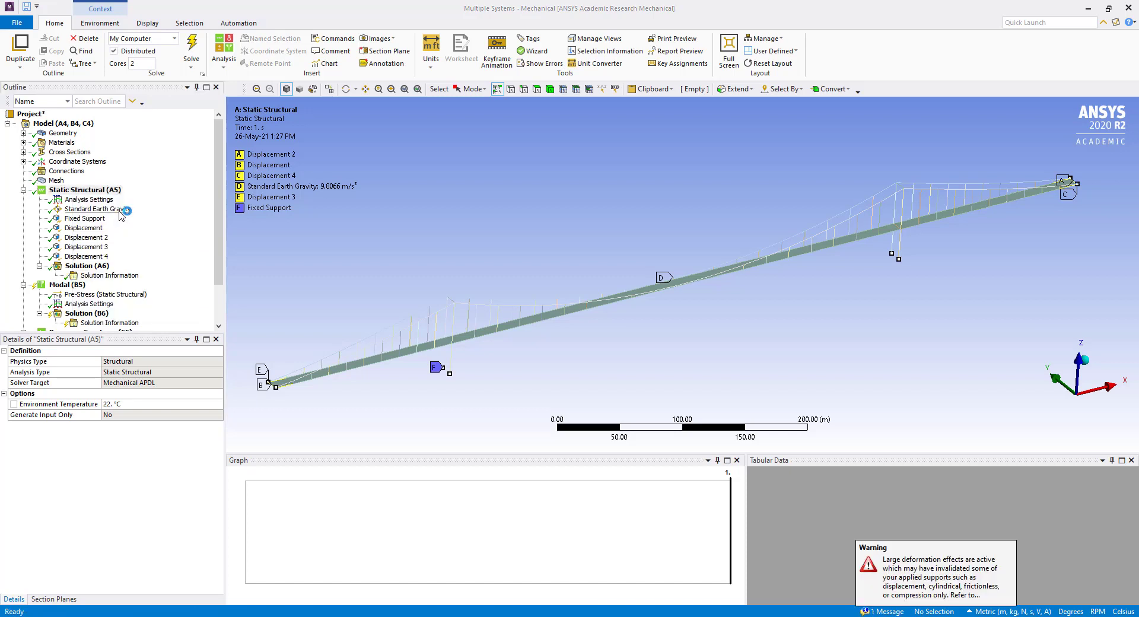
Insert a Total Deformation result, evaluate all results and display its 1.9407 m-maximum contour.
{"action": "left_click", "coordinate": [84, 266]}
{"action": "right_click", "coordinate": [87, 267]}
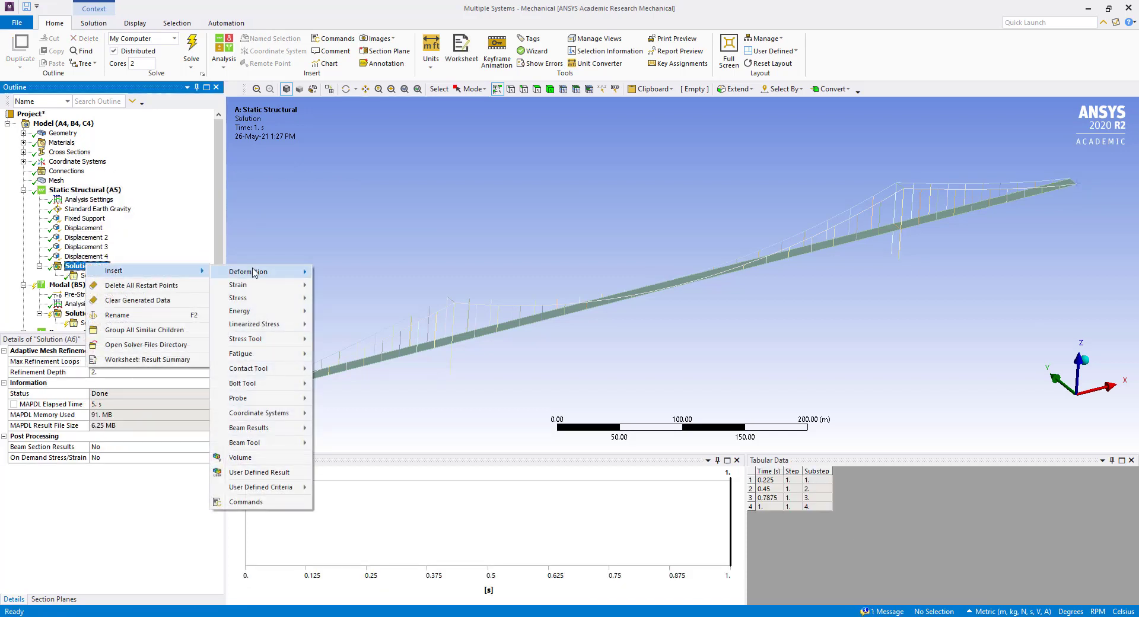
{"action": "left_click", "coordinate": [330, 275]}
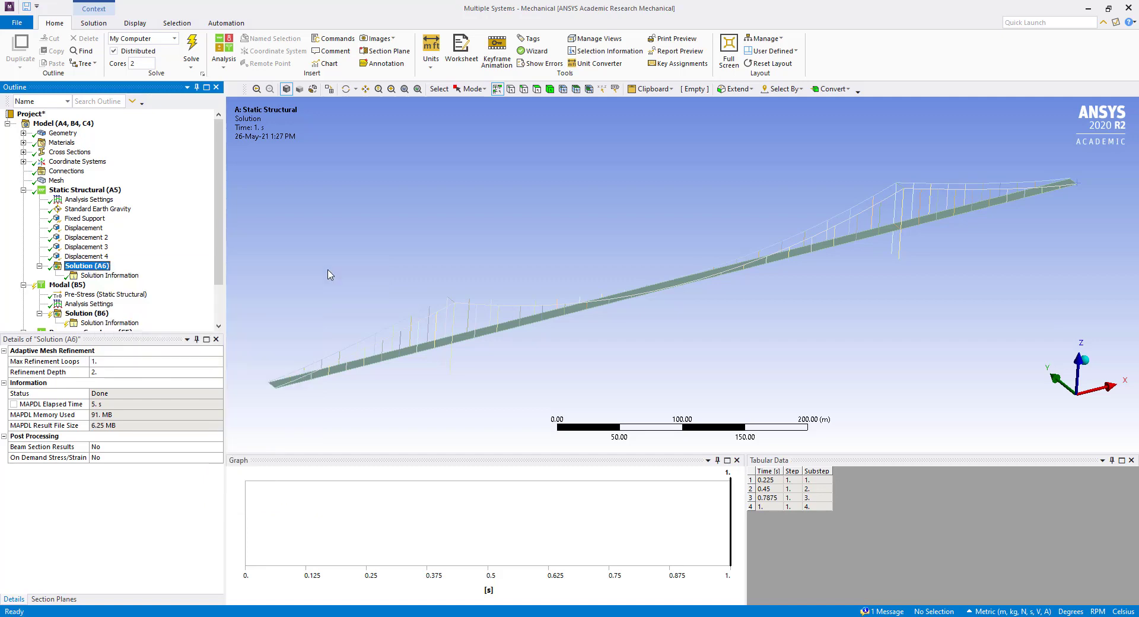
{"action": "right_click", "coordinate": [90, 267]}
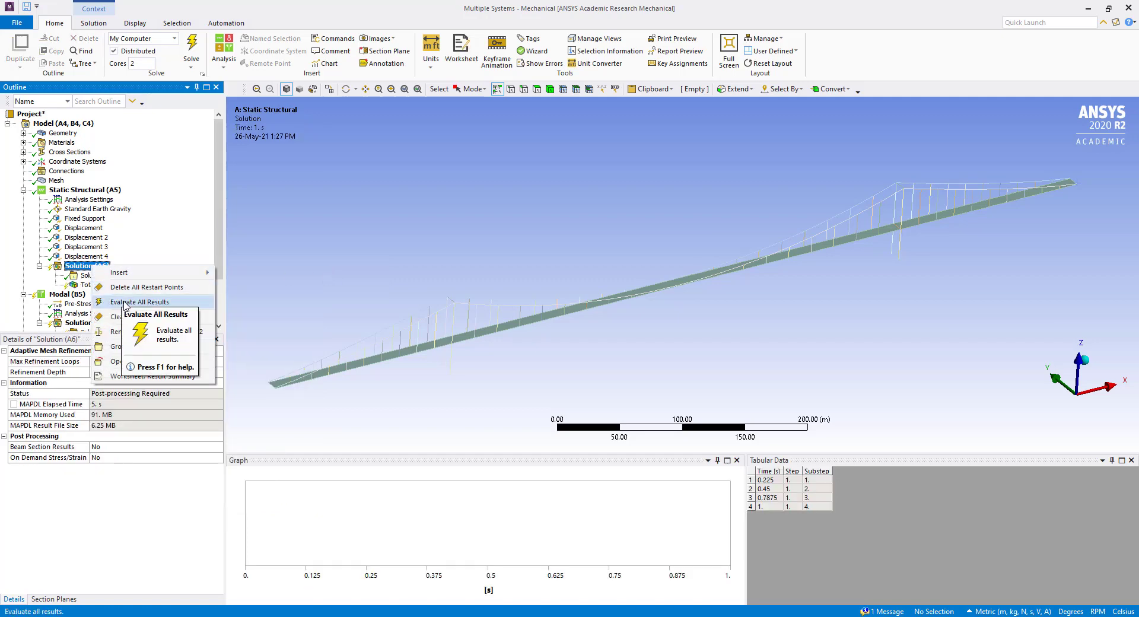
{"action": "left_click", "coordinate": [124, 302]}
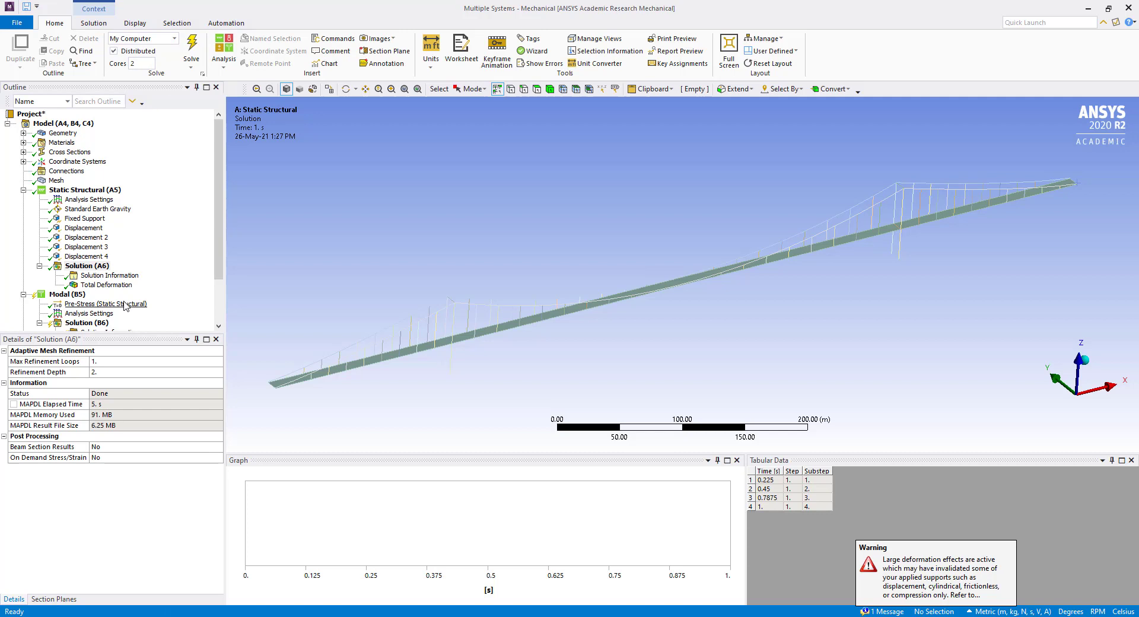
{"action": "left_click", "coordinate": [116, 288]}
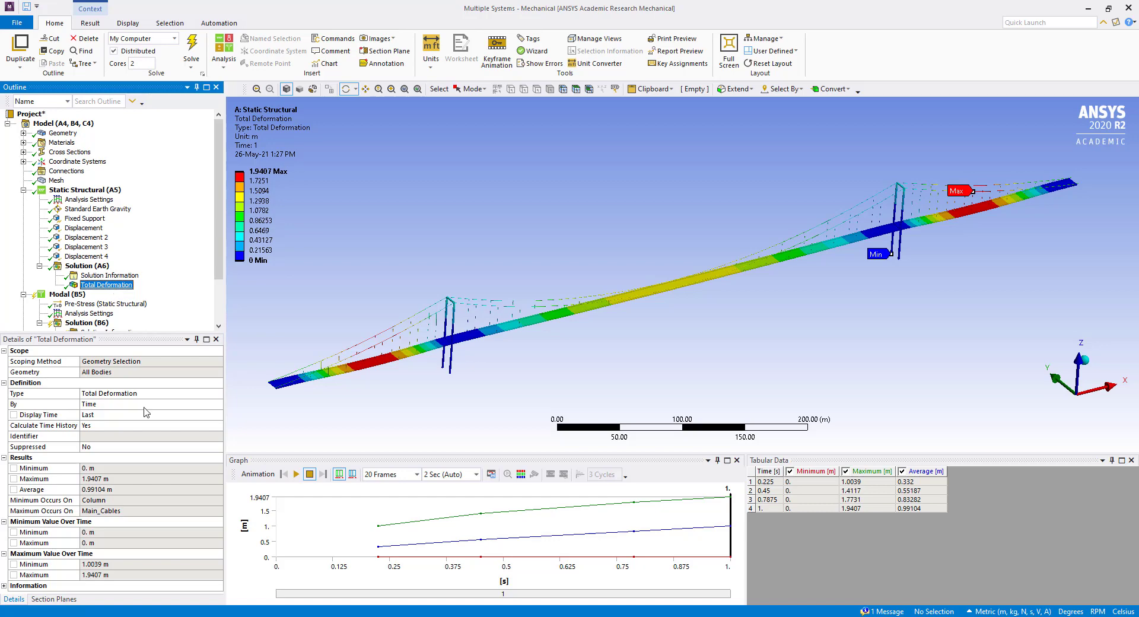
Animate the Total Deformation result with the Graph panel's Play control.
{"action": "left_click", "coordinate": [296, 475]}
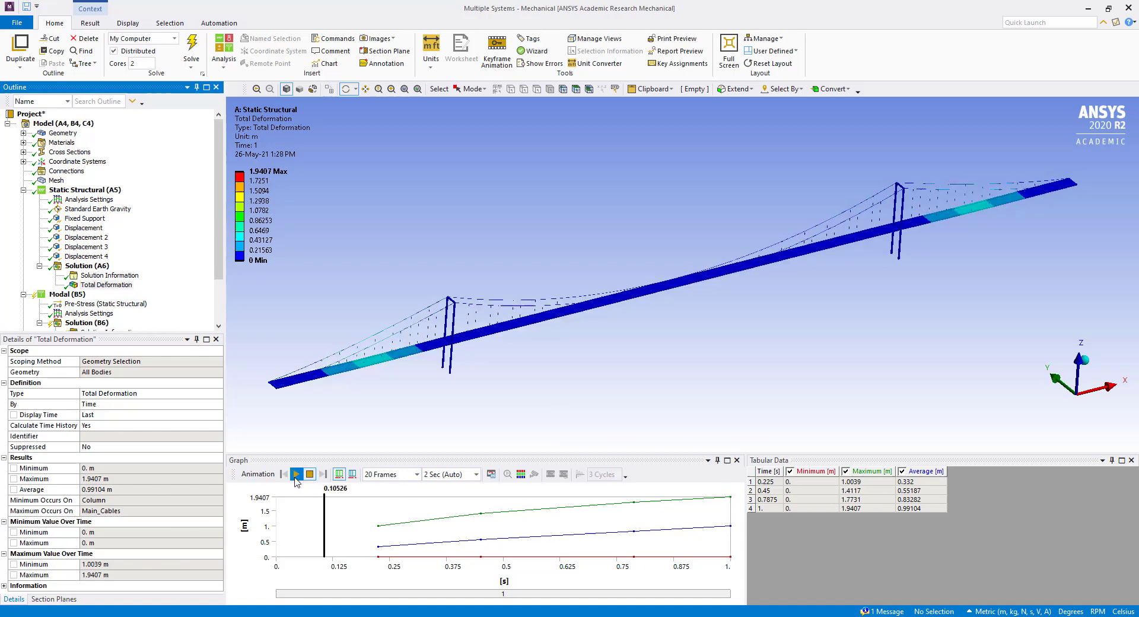